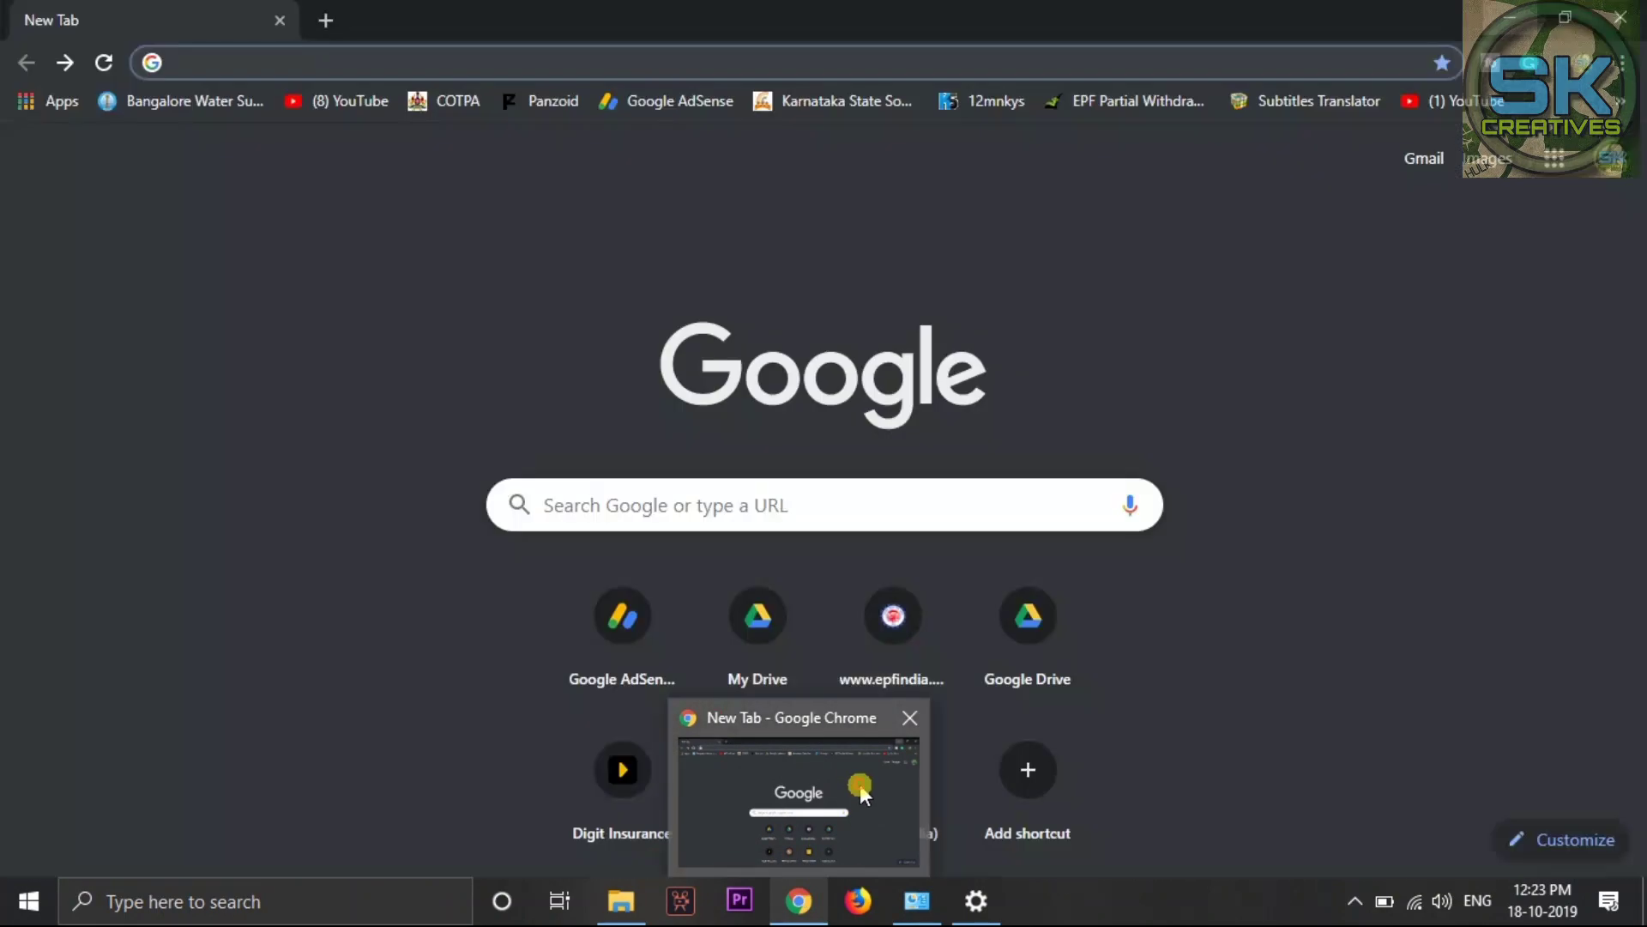
Download ShowKeyPlus 1.0.6919 from its TechSpot page in Chrome, then return to File Explorer's results.
{"action": "left_click", "coordinate": [860, 784]}
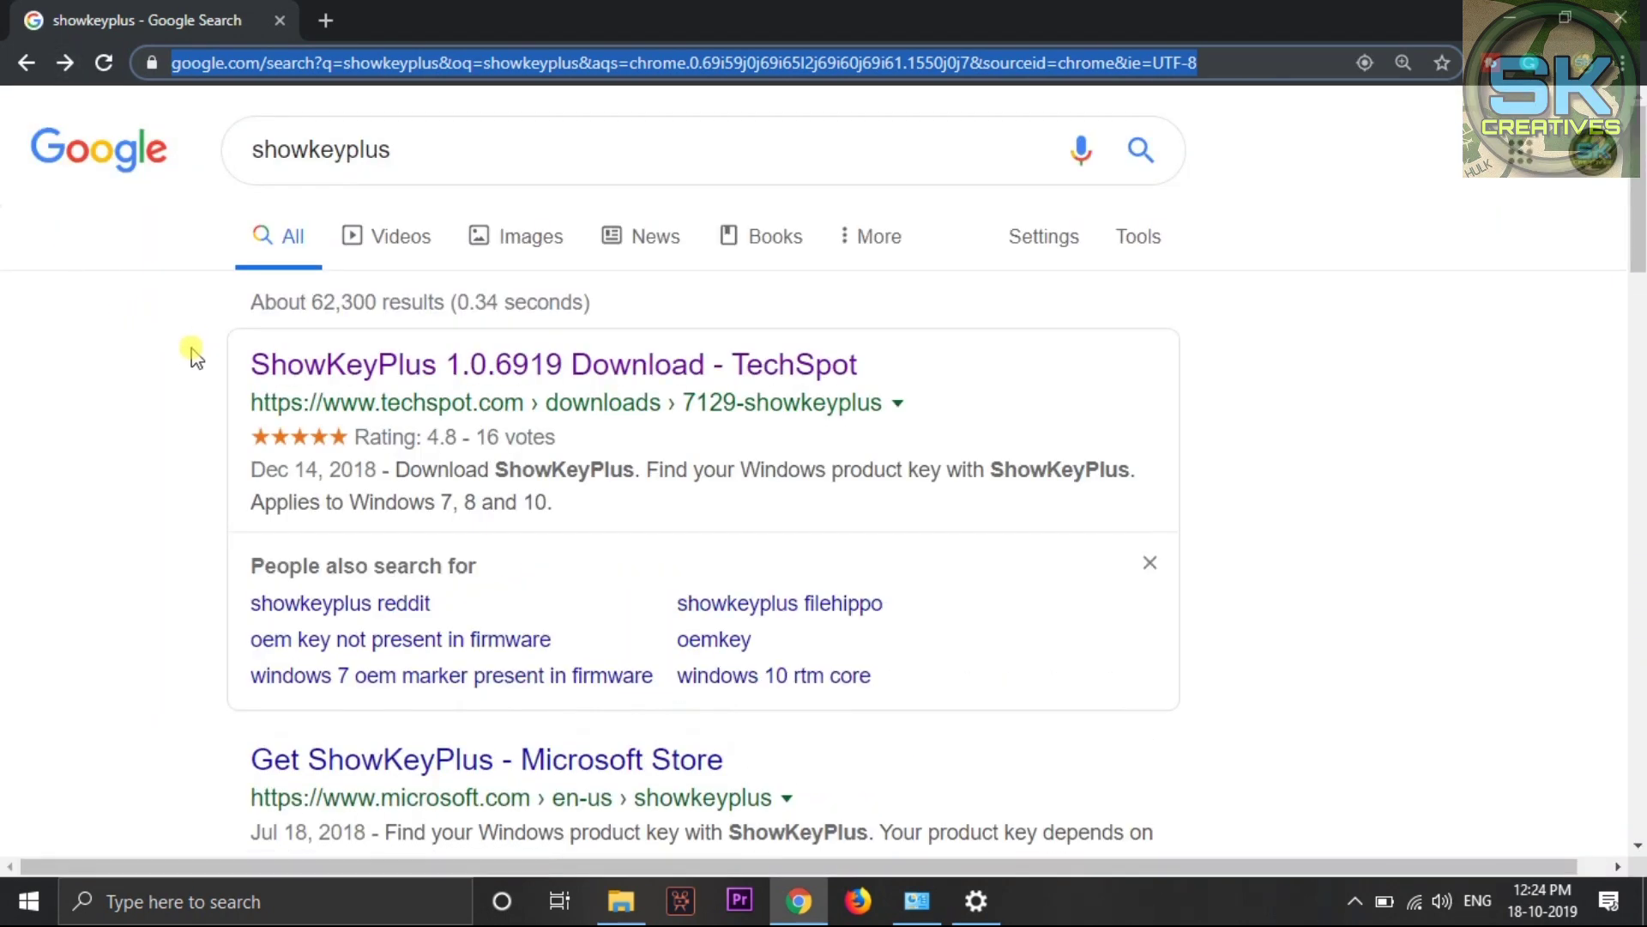
{"action": "left_click", "coordinate": [325, 368]}
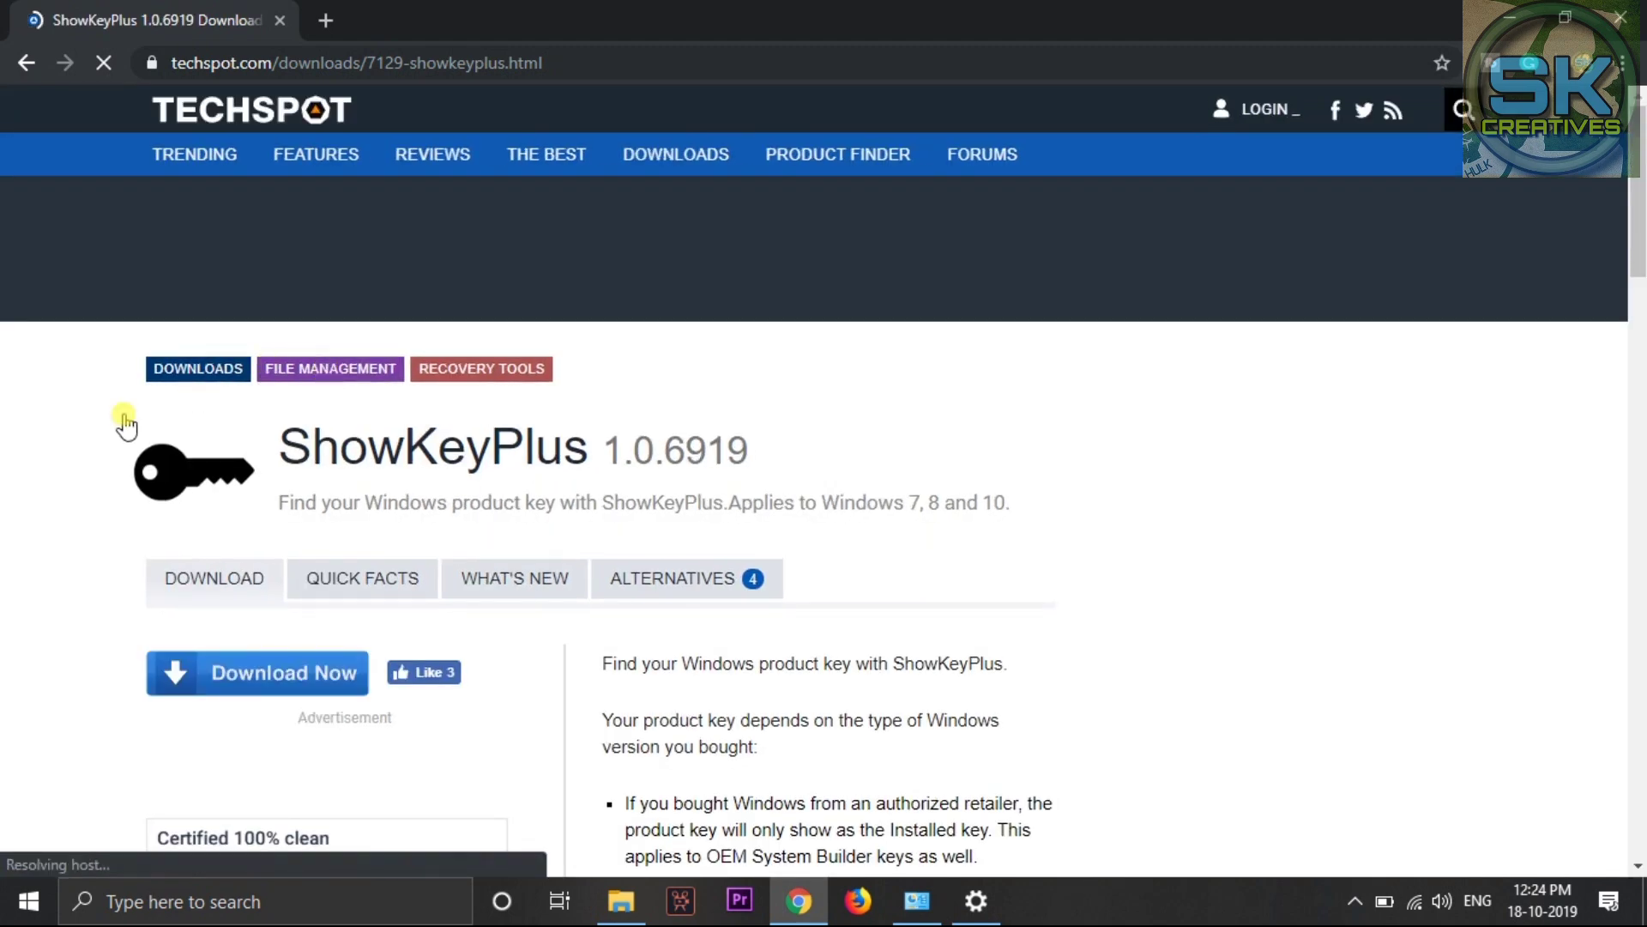
{"action": "scroll", "coordinate": [16, 493], "scroll_direction": "down", "scroll_amount": 2}
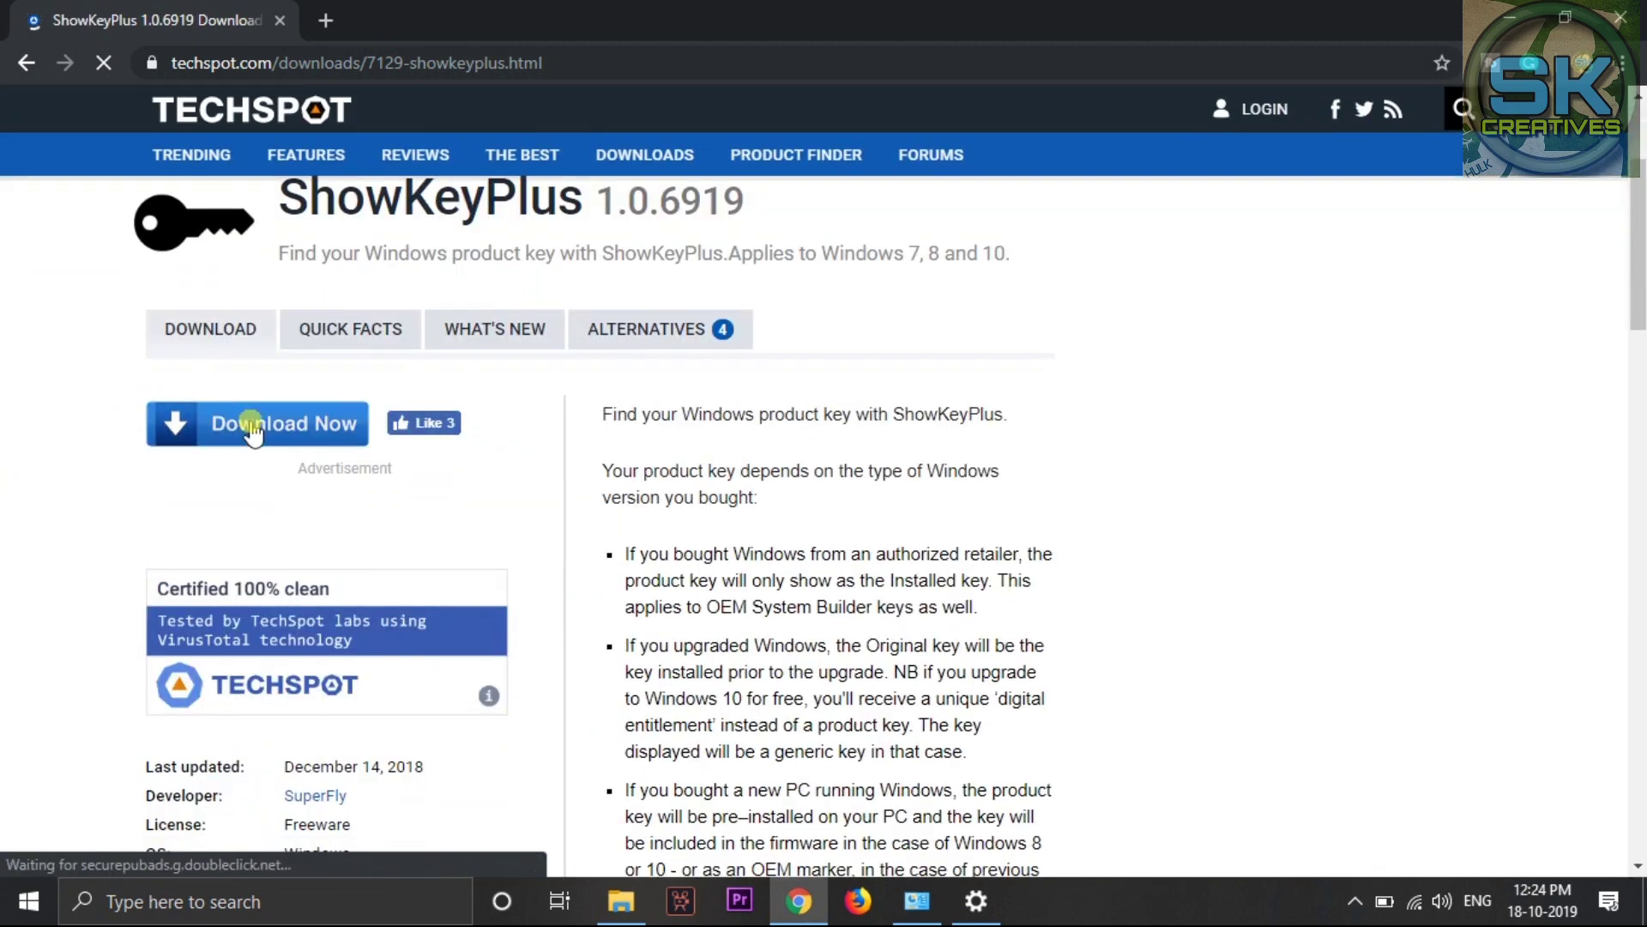
{"action": "left_click", "coordinate": [252, 431]}
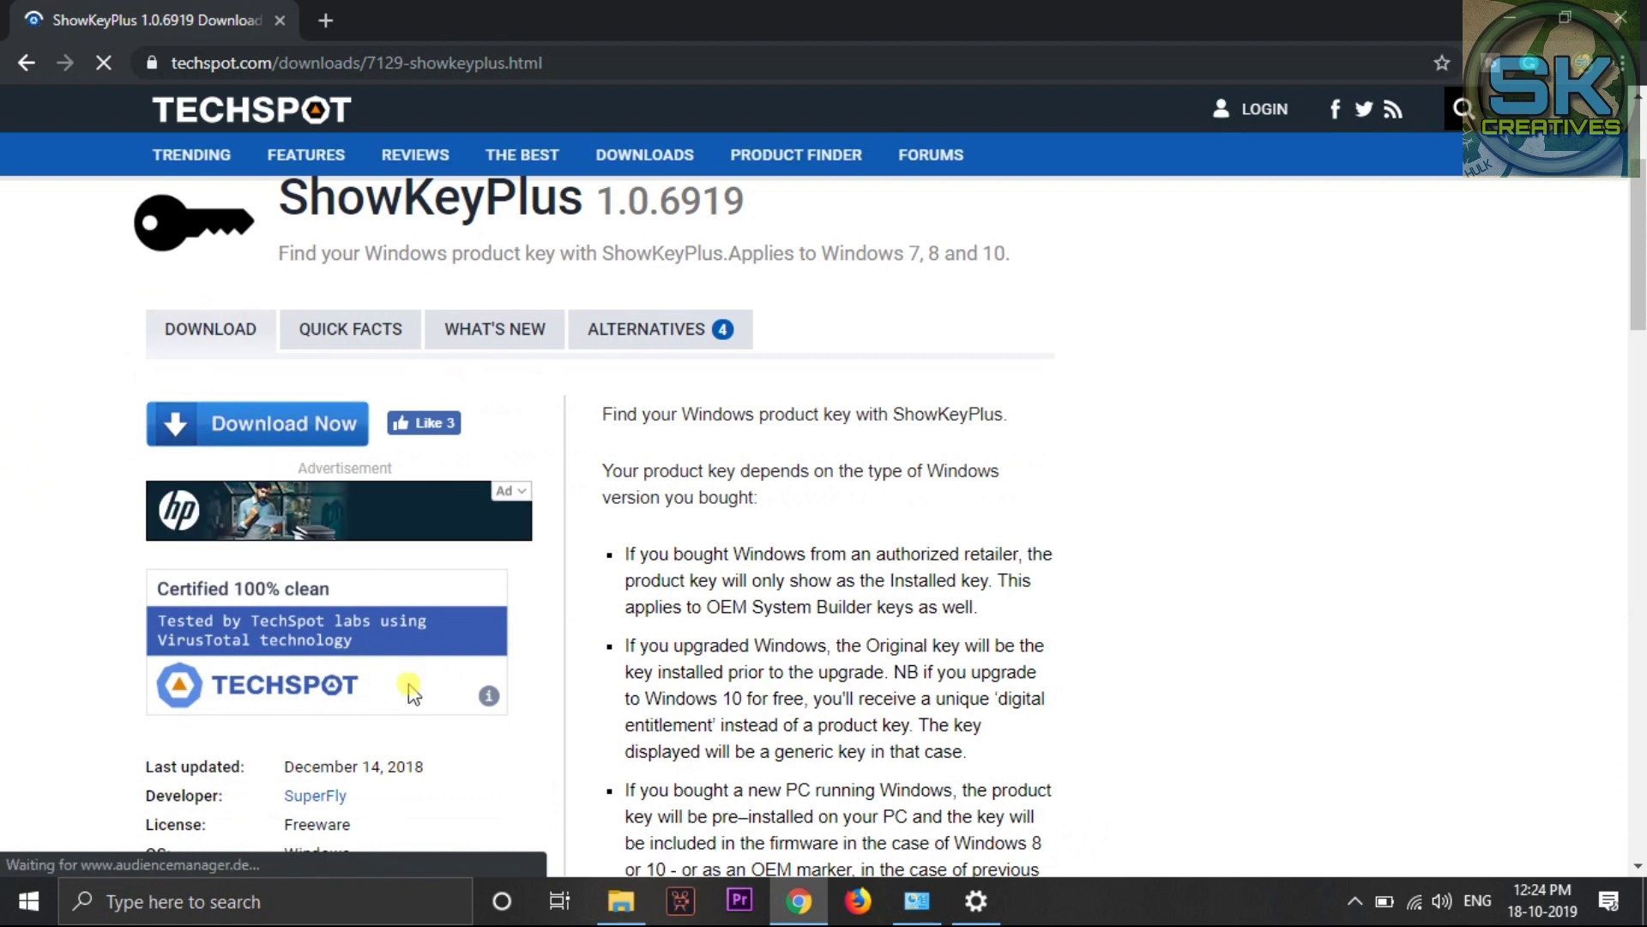
{"action": "left_click", "coordinate": [619, 905]}
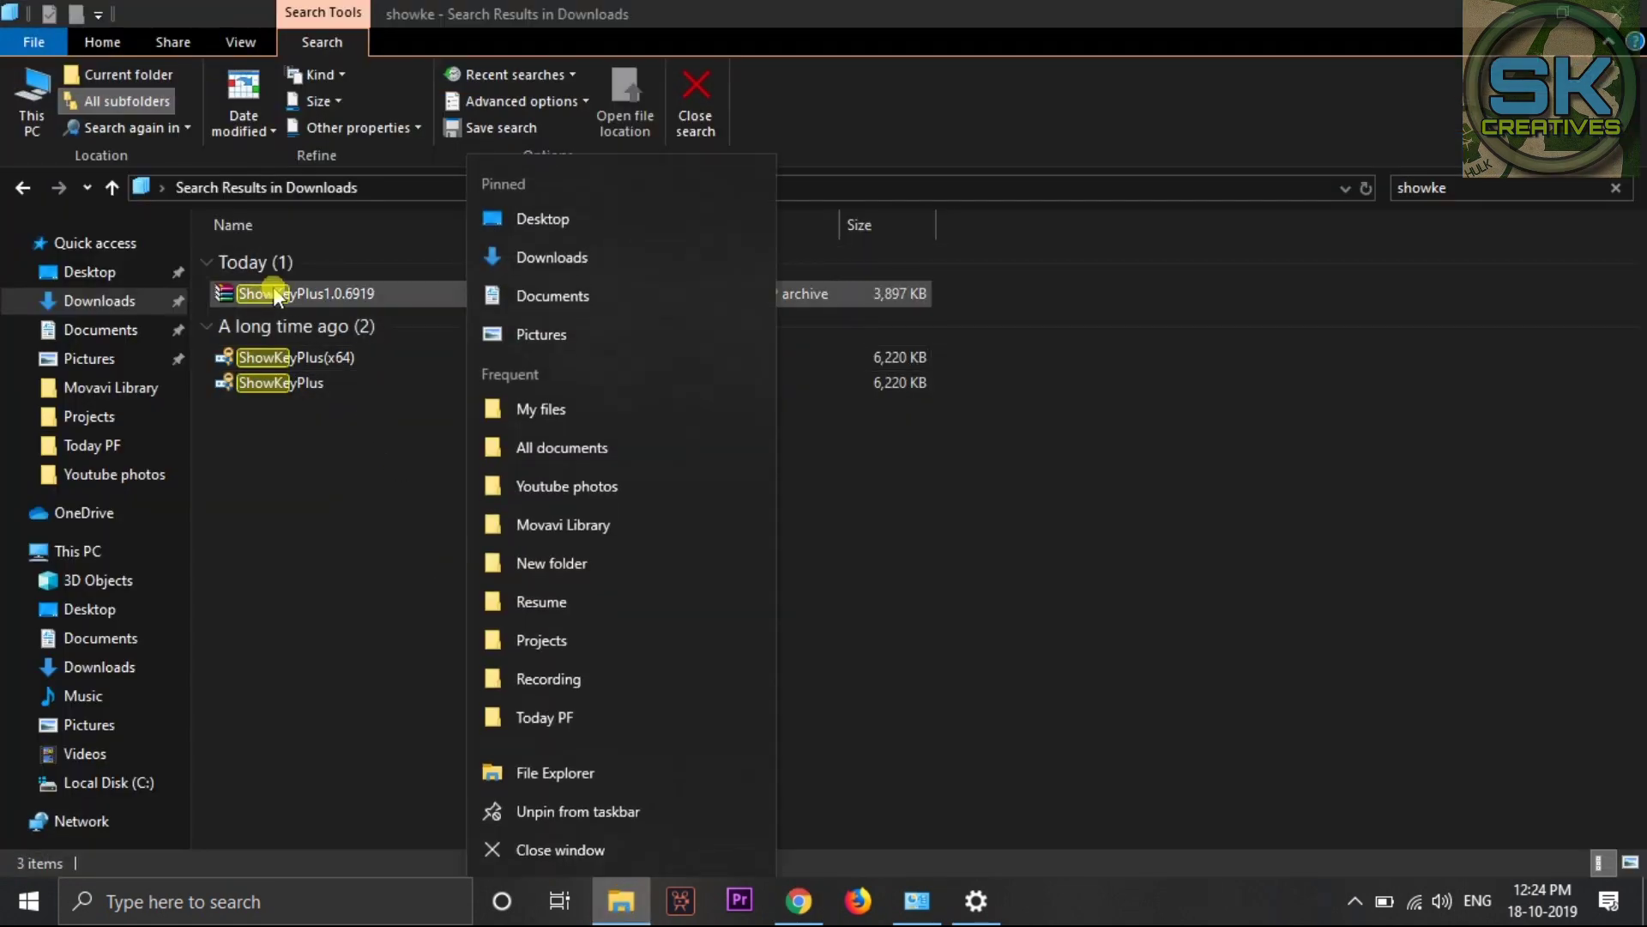
Open a new File Explorer window and view This PC's system and activation properties.
{"action": "left_click", "coordinate": [328, 466]}
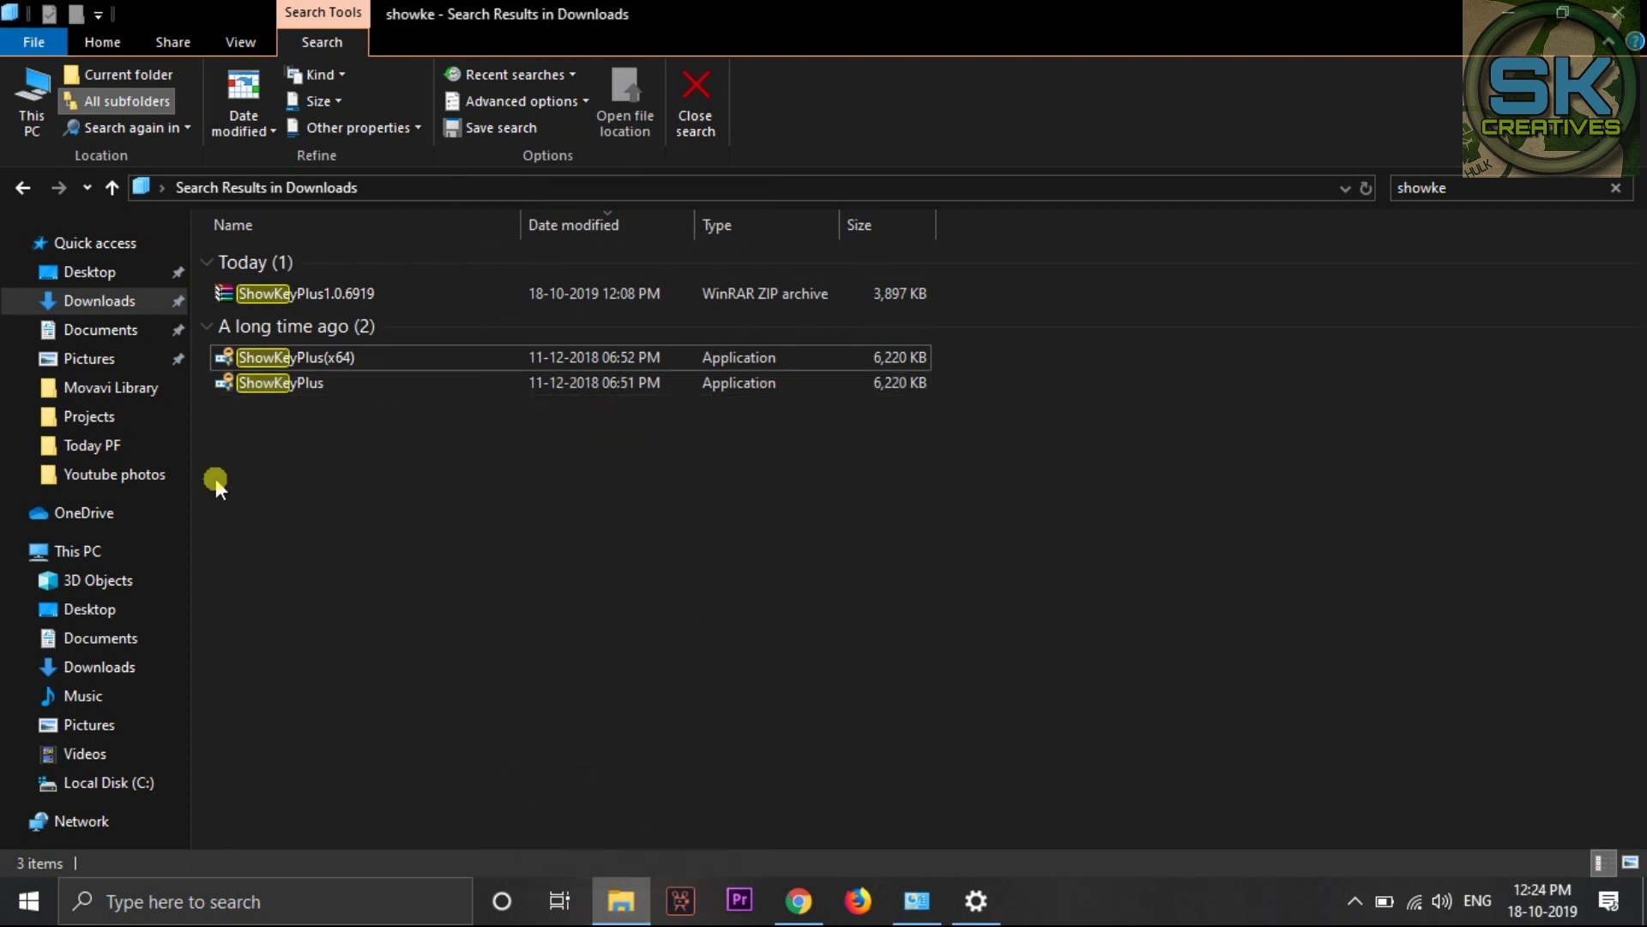
{"action": "key", "text": "super+e"}
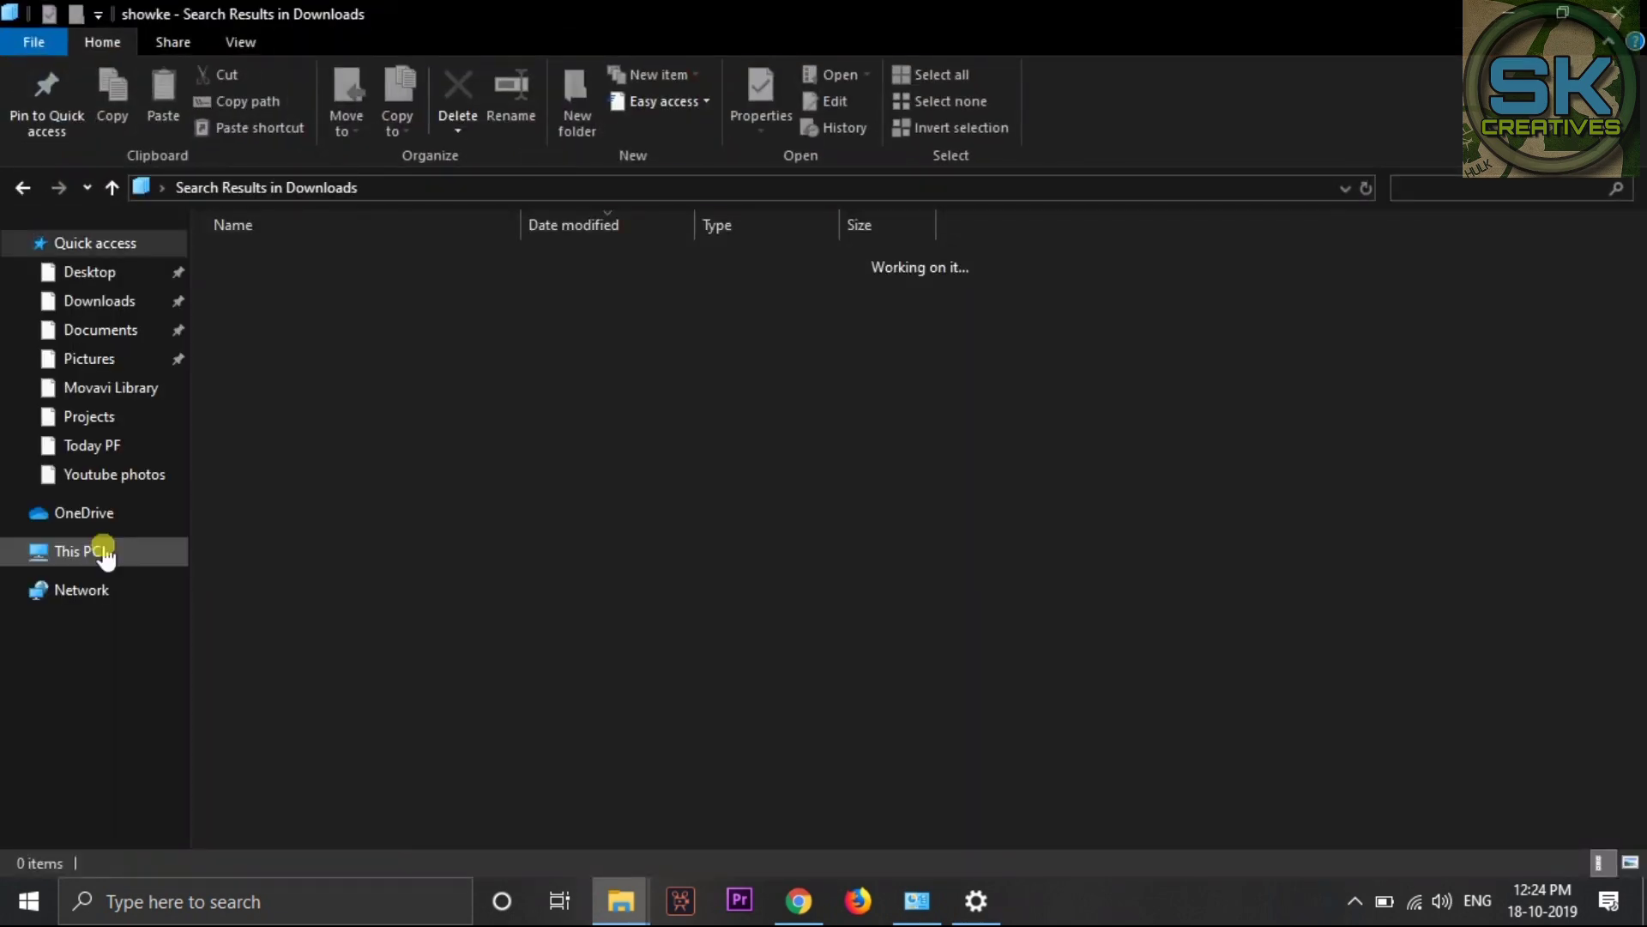
{"action": "left_click", "coordinate": [103, 550]}
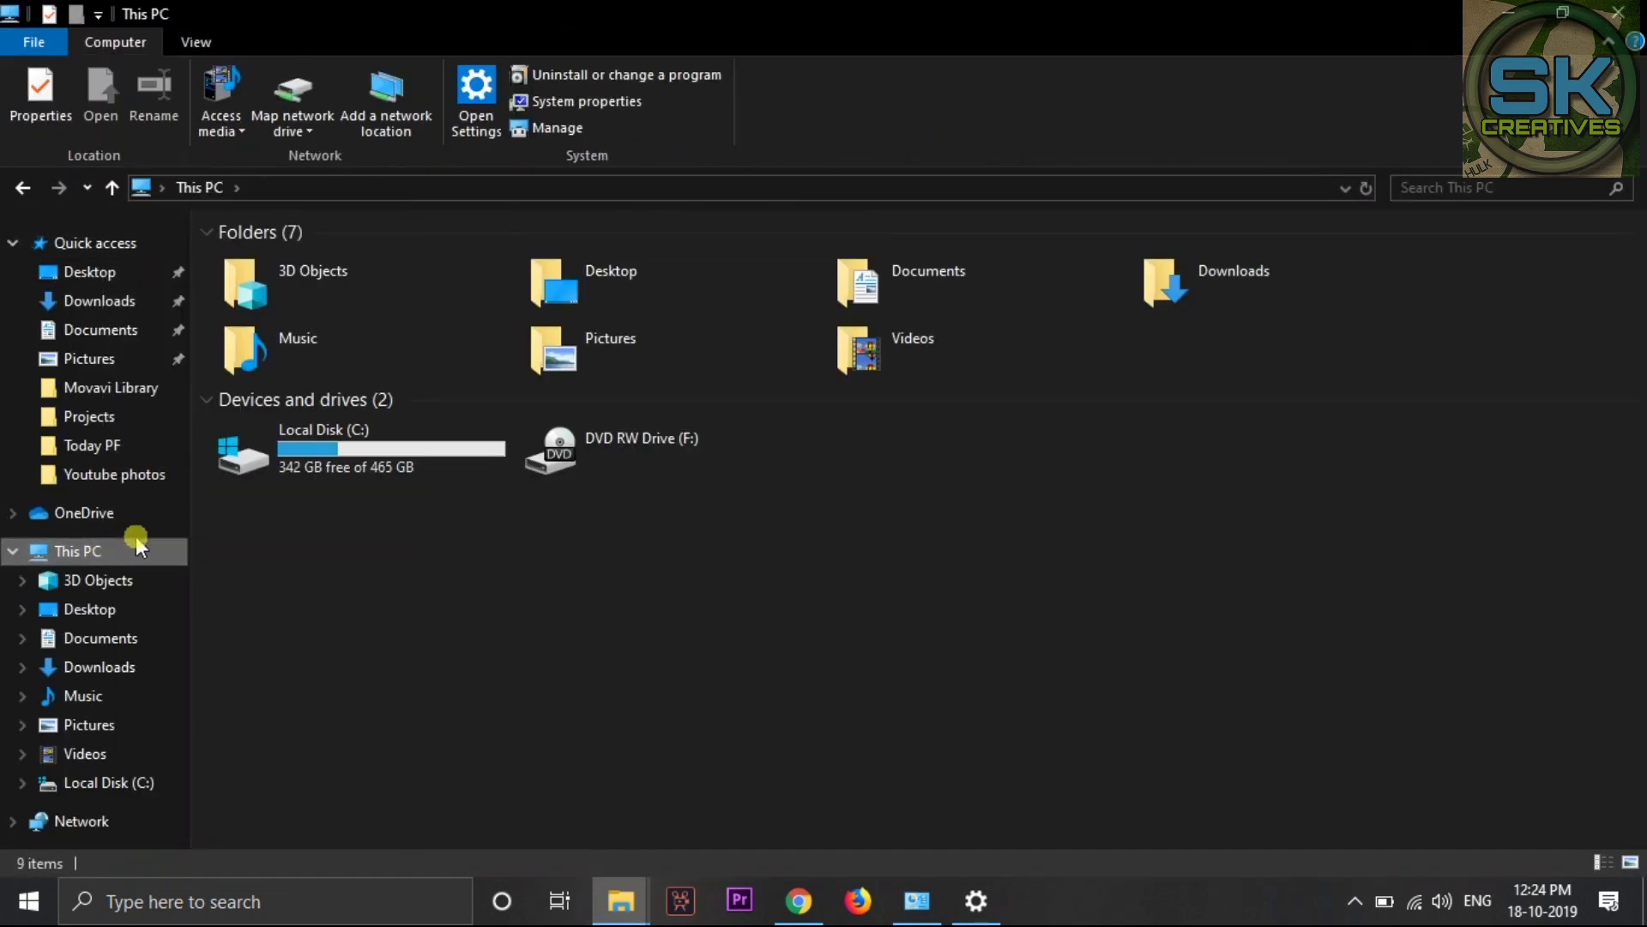
{"action": "right_click", "coordinate": [139, 548]}
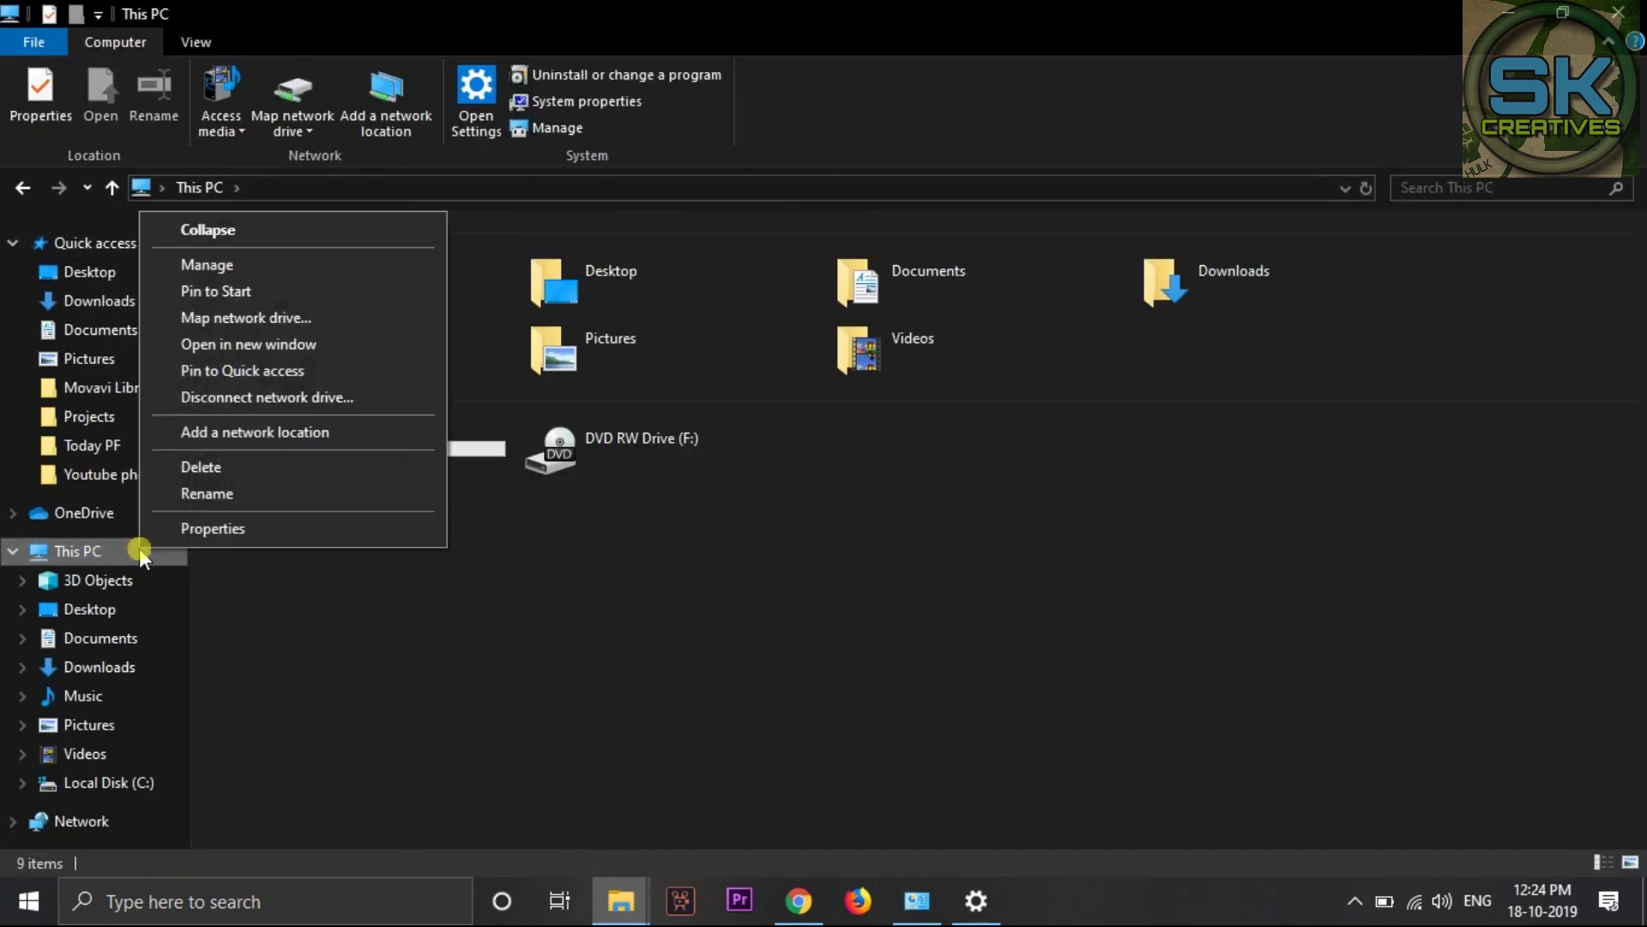
{"action": "left_click", "coordinate": [184, 526]}
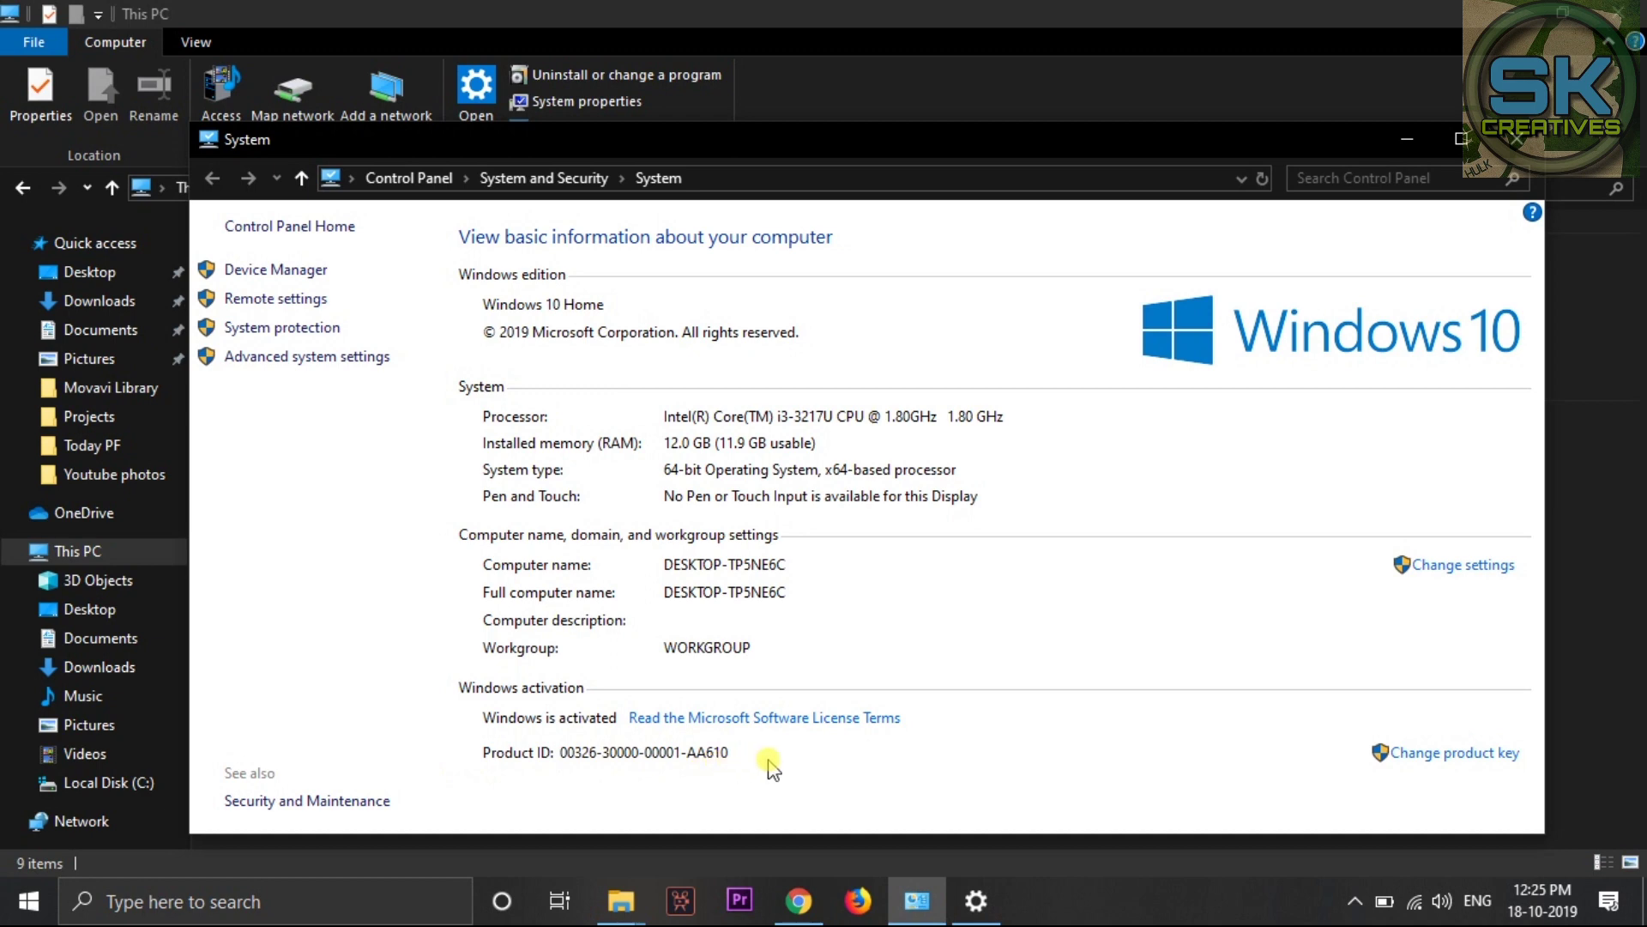
{"action": "key", "text": "alt+F4"}
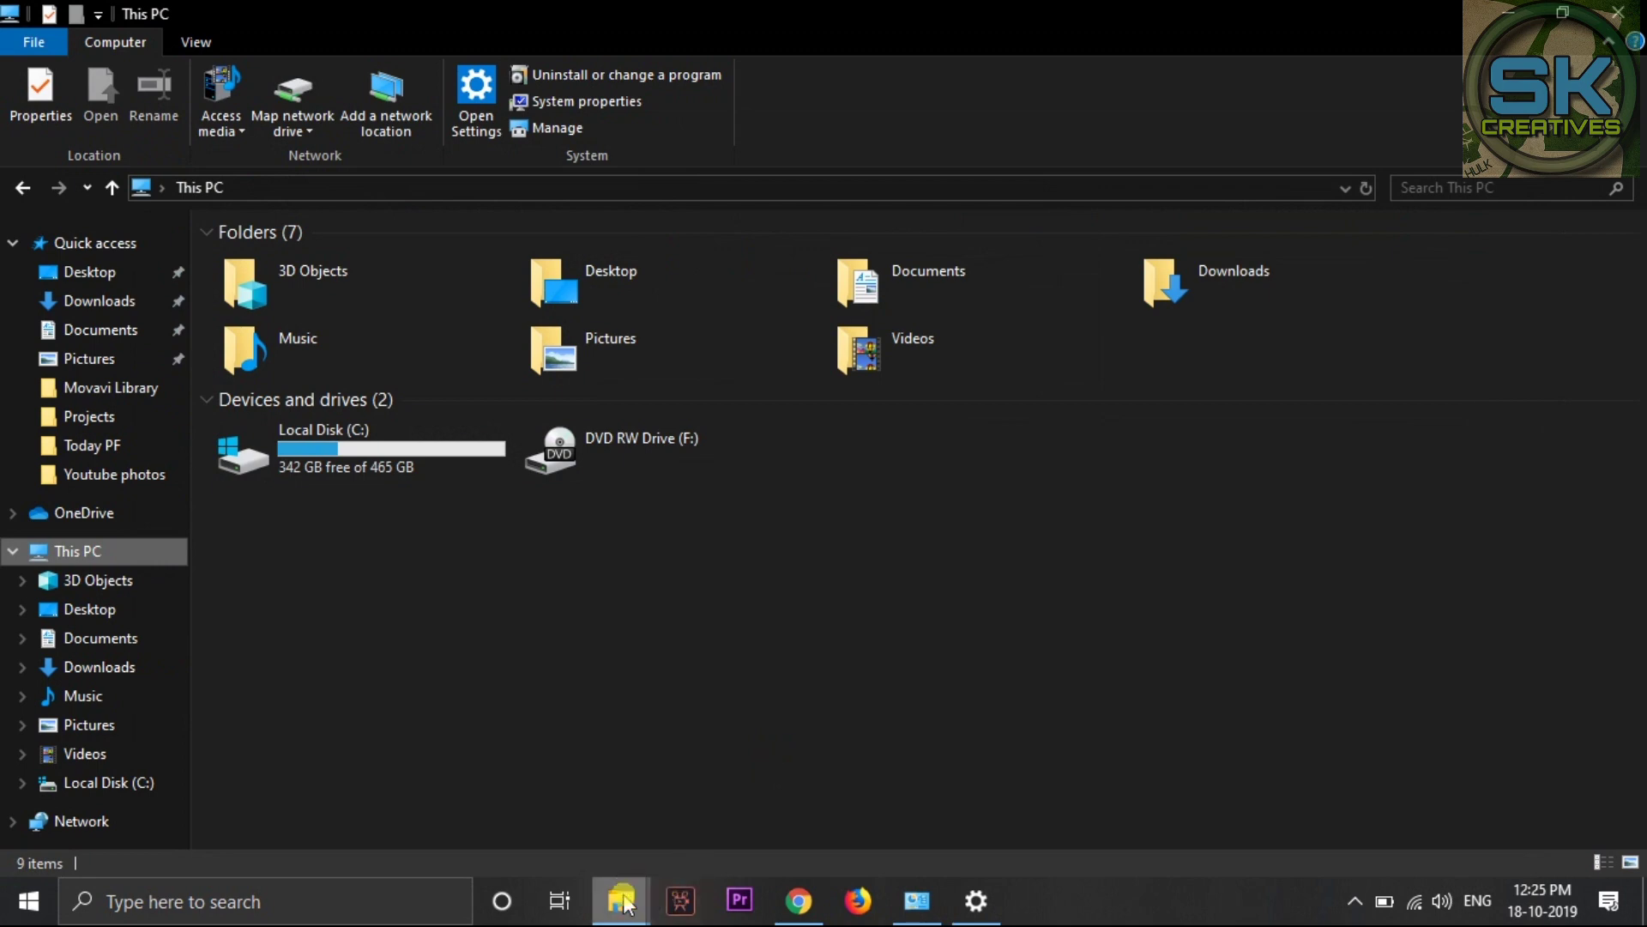
Select ShowKeyPlus(x64) in the search results, then minimize every window to show the desktop.
{"action": "mouse_move", "coordinate": [621, 900]}
{"action": "left_click", "coordinate": [557, 830]}
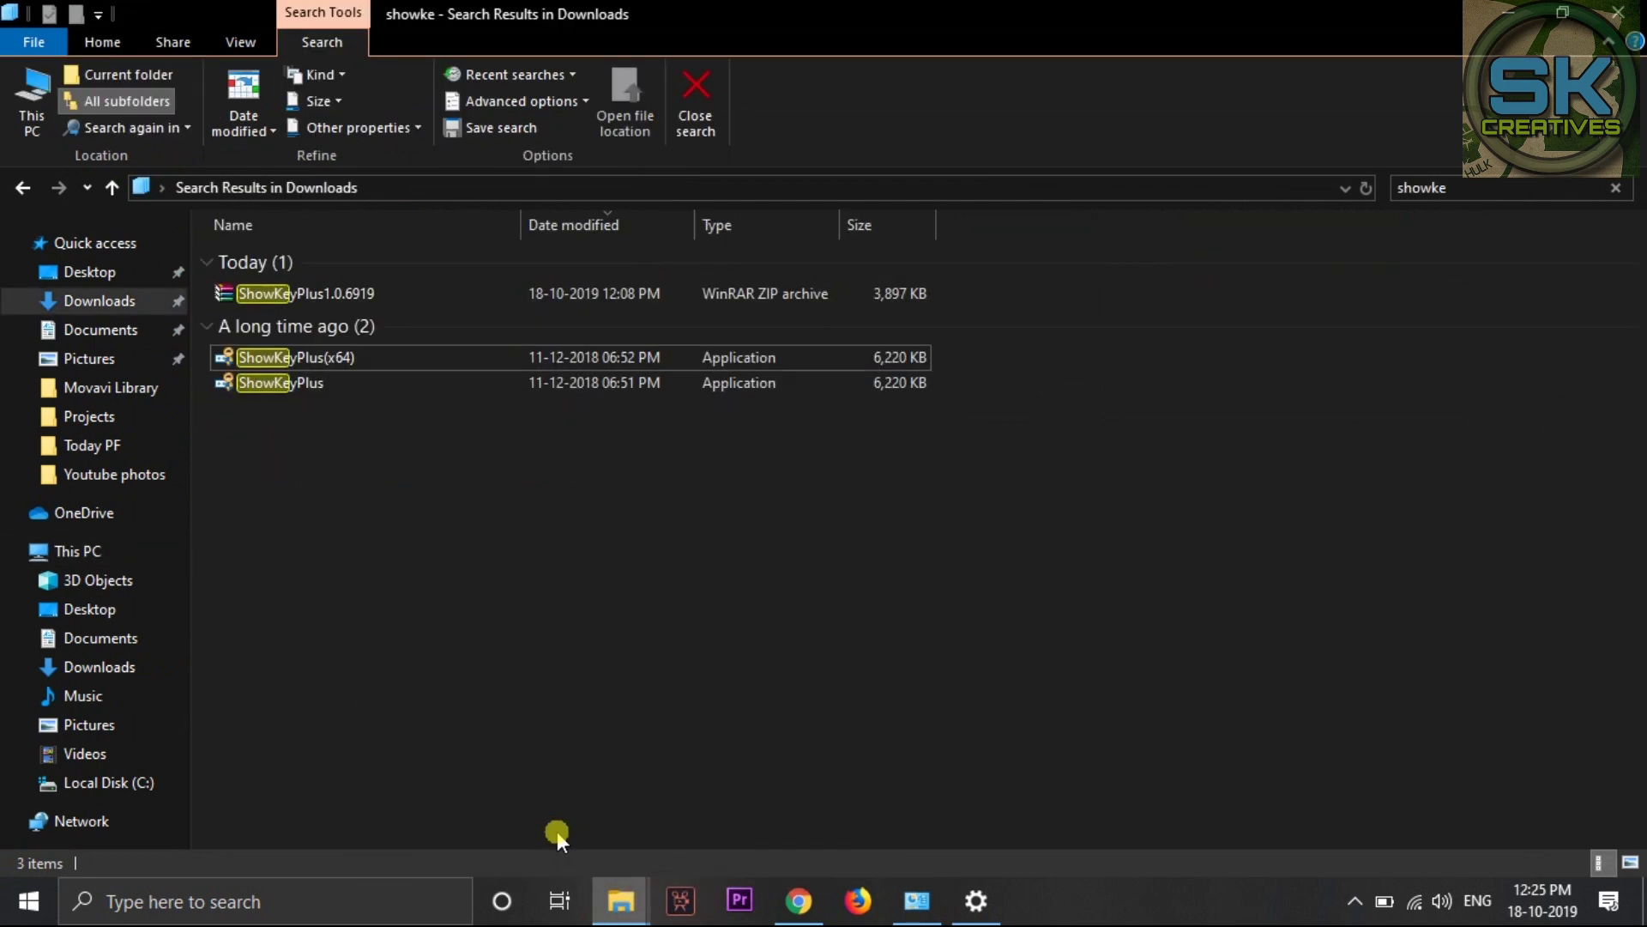
{"action": "left_click", "coordinate": [566, 360]}
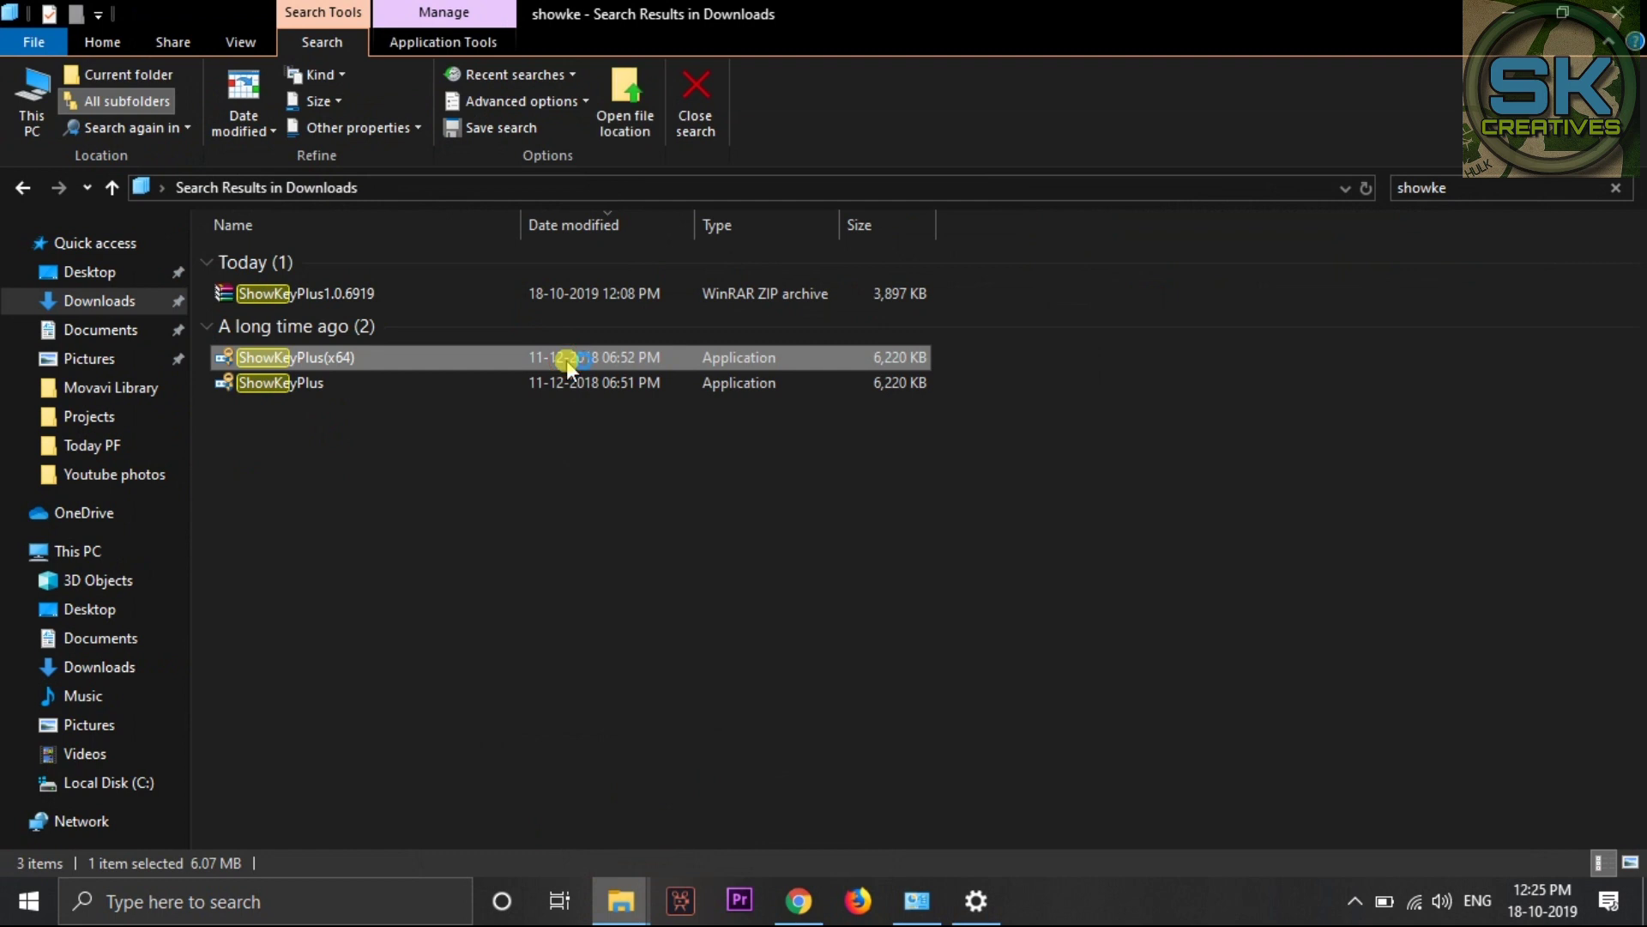
{"action": "left_click", "coordinate": [1503, 14]}
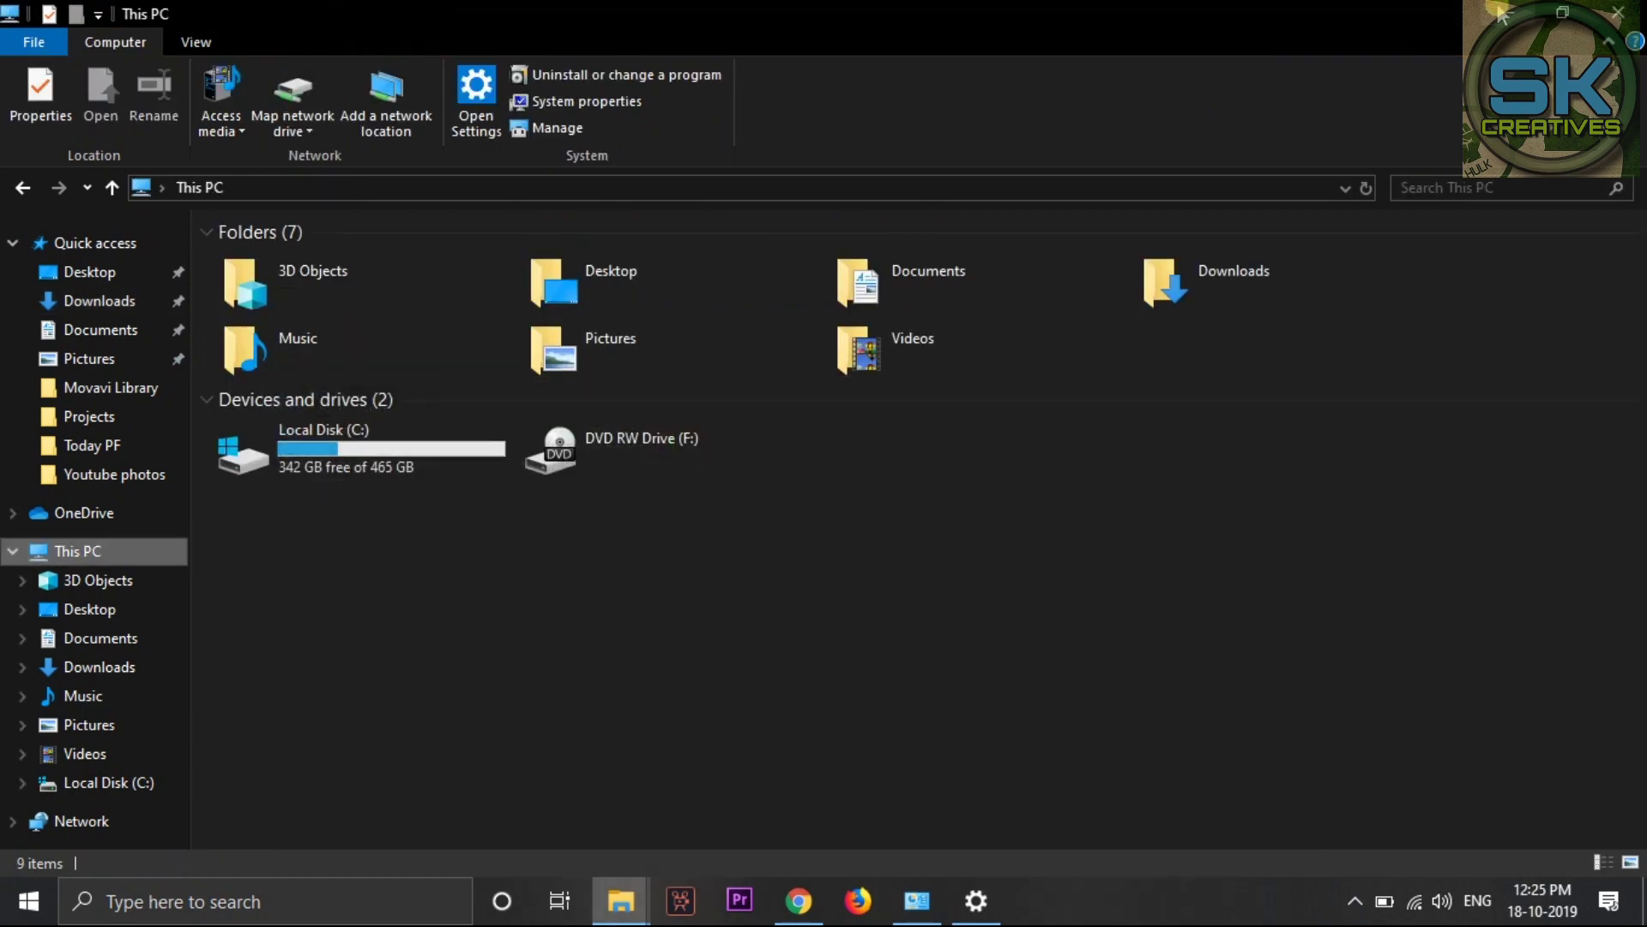
{"action": "left_click", "coordinate": [1503, 13]}
{"action": "left_click", "coordinate": [1504, 14]}
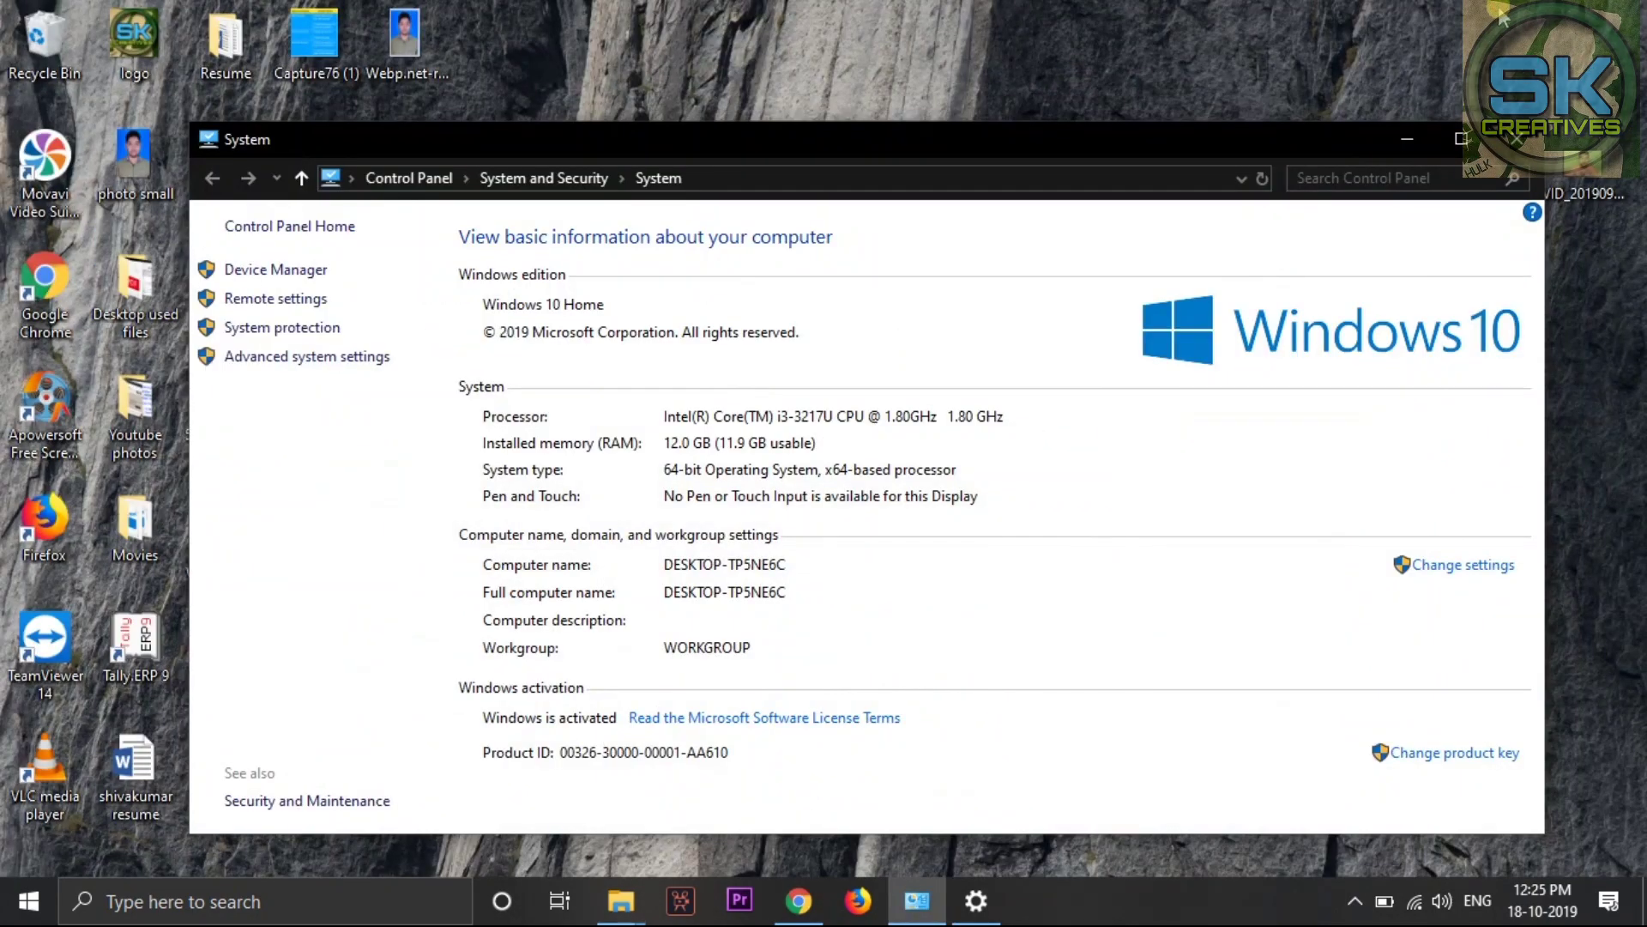
{"action": "left_click", "coordinate": [1405, 139]}
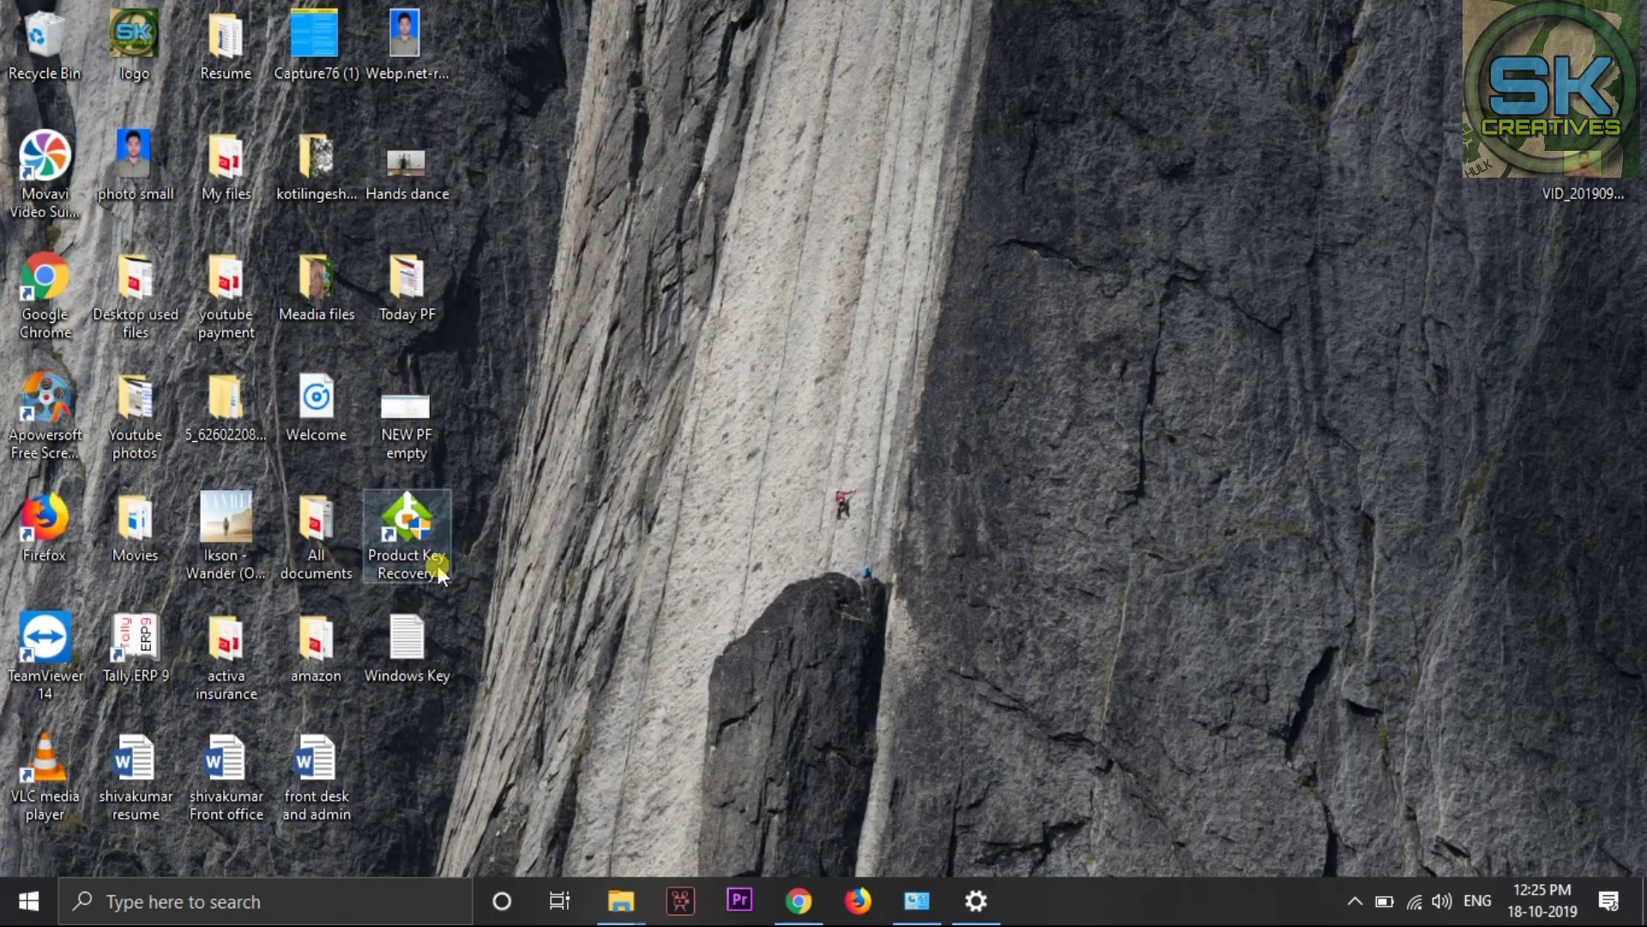
Launch Product Key Recovery from its desktop shortcut and close it again.
{"action": "left_click", "coordinate": [438, 572]}
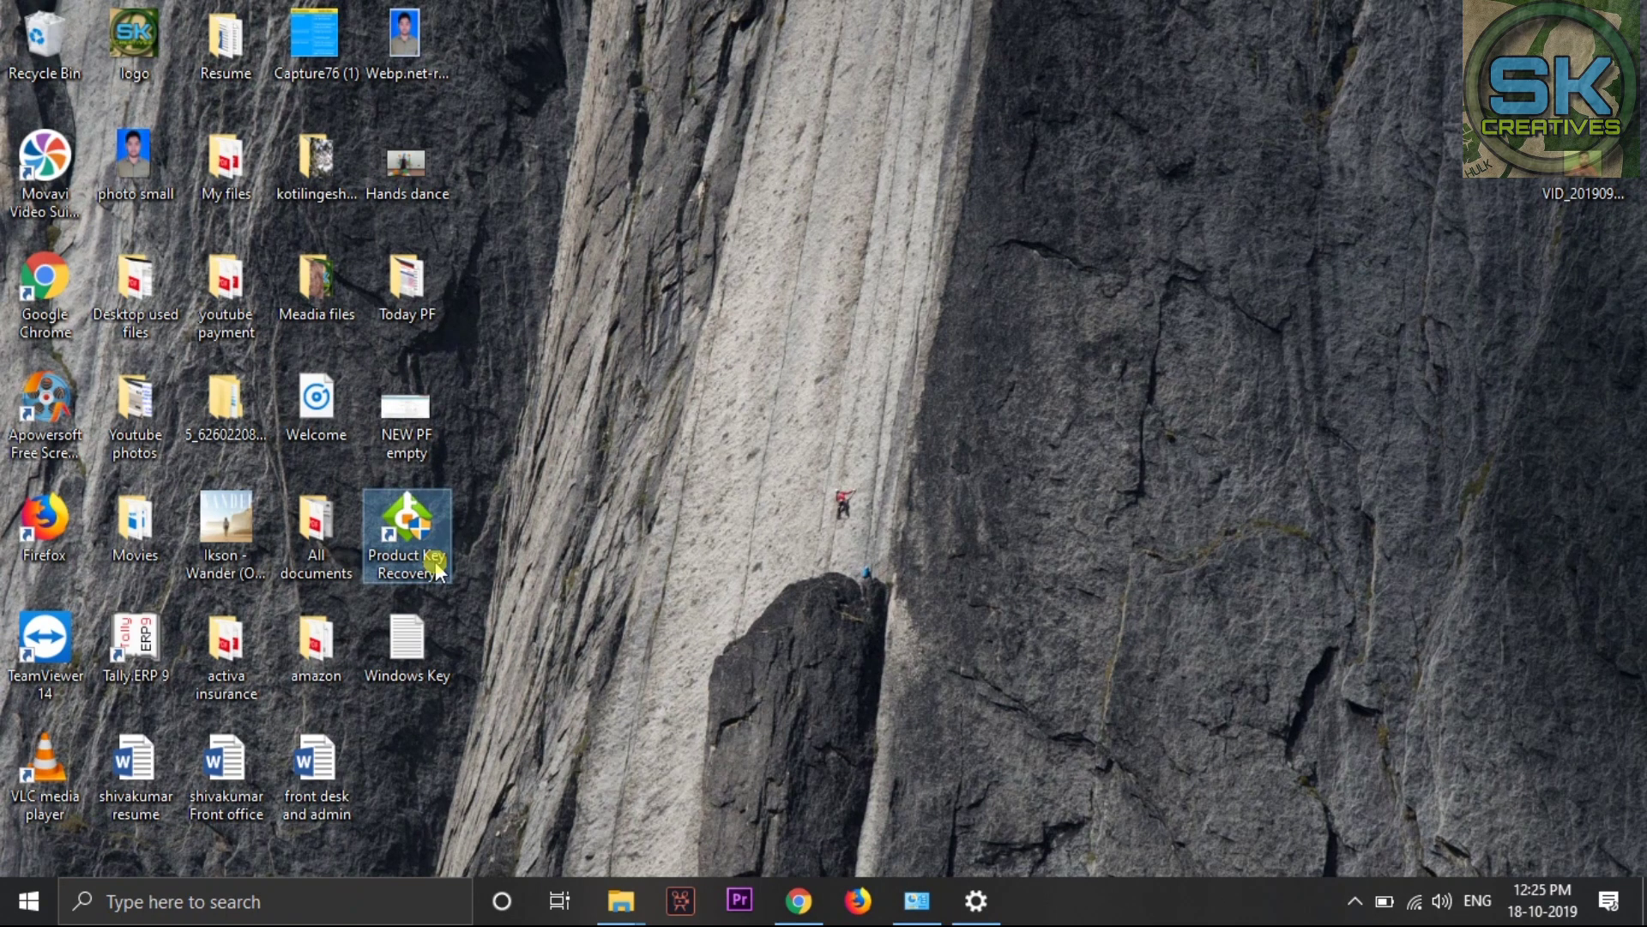
{"action": "double_click", "coordinate": [439, 572]}
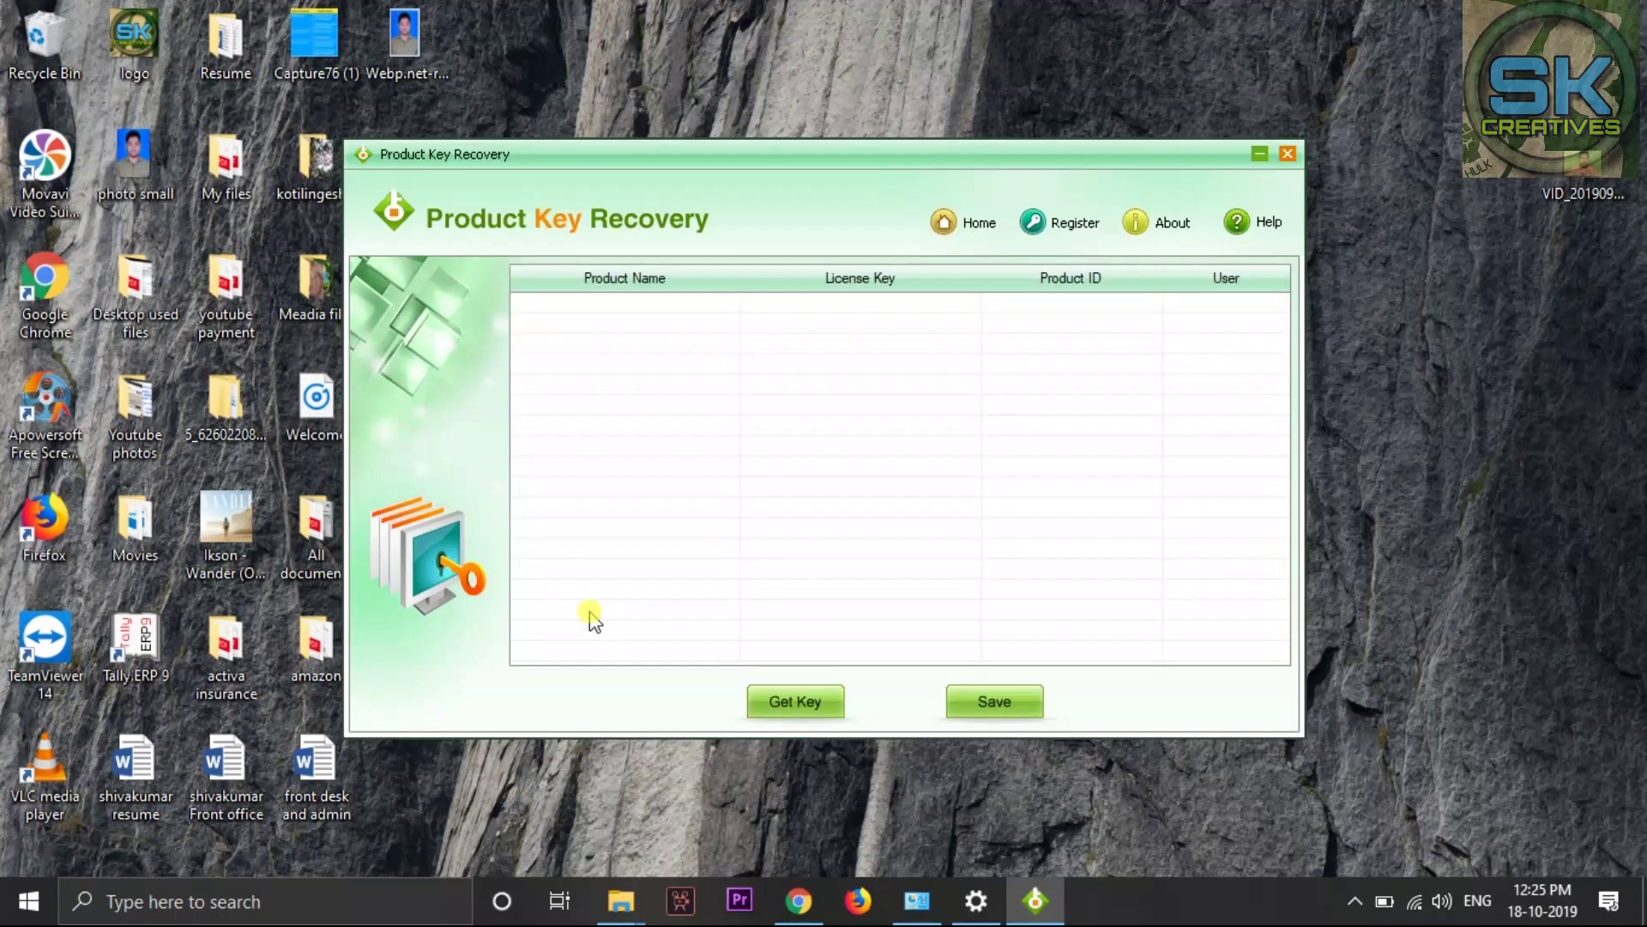
{"action": "left_click", "coordinate": [1288, 152]}
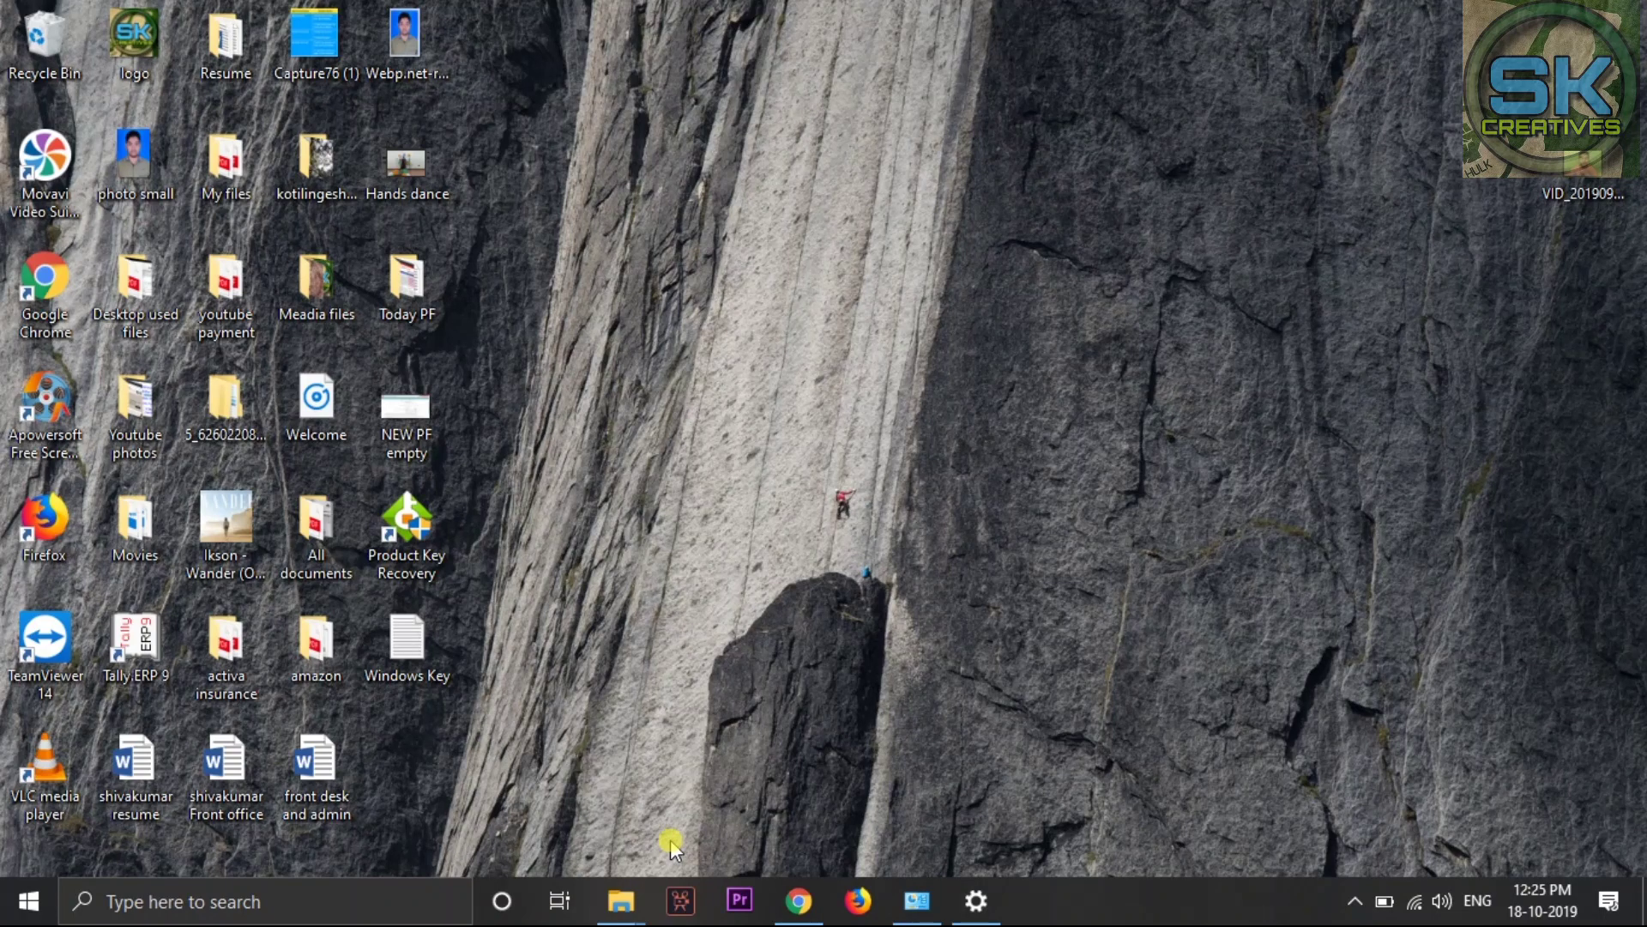
Relaunch Product Key Recovery, retrieve the product keys past the demo notice, and close it.
{"action": "left_click", "coordinate": [430, 529]}
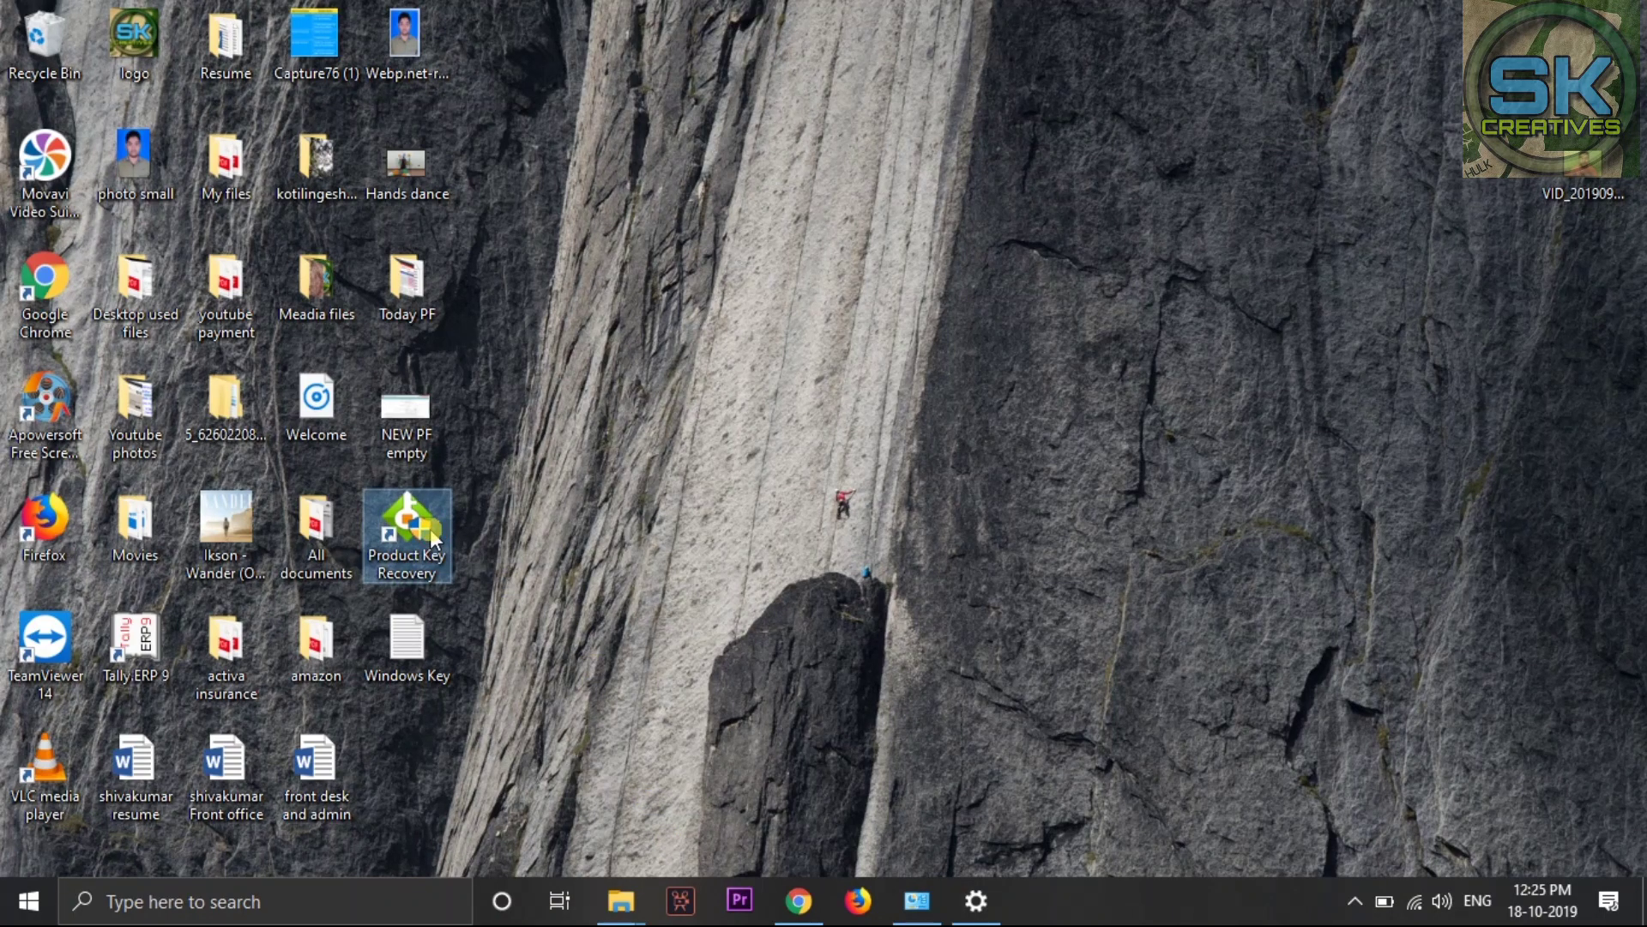
{"action": "double_click", "coordinate": [432, 538]}
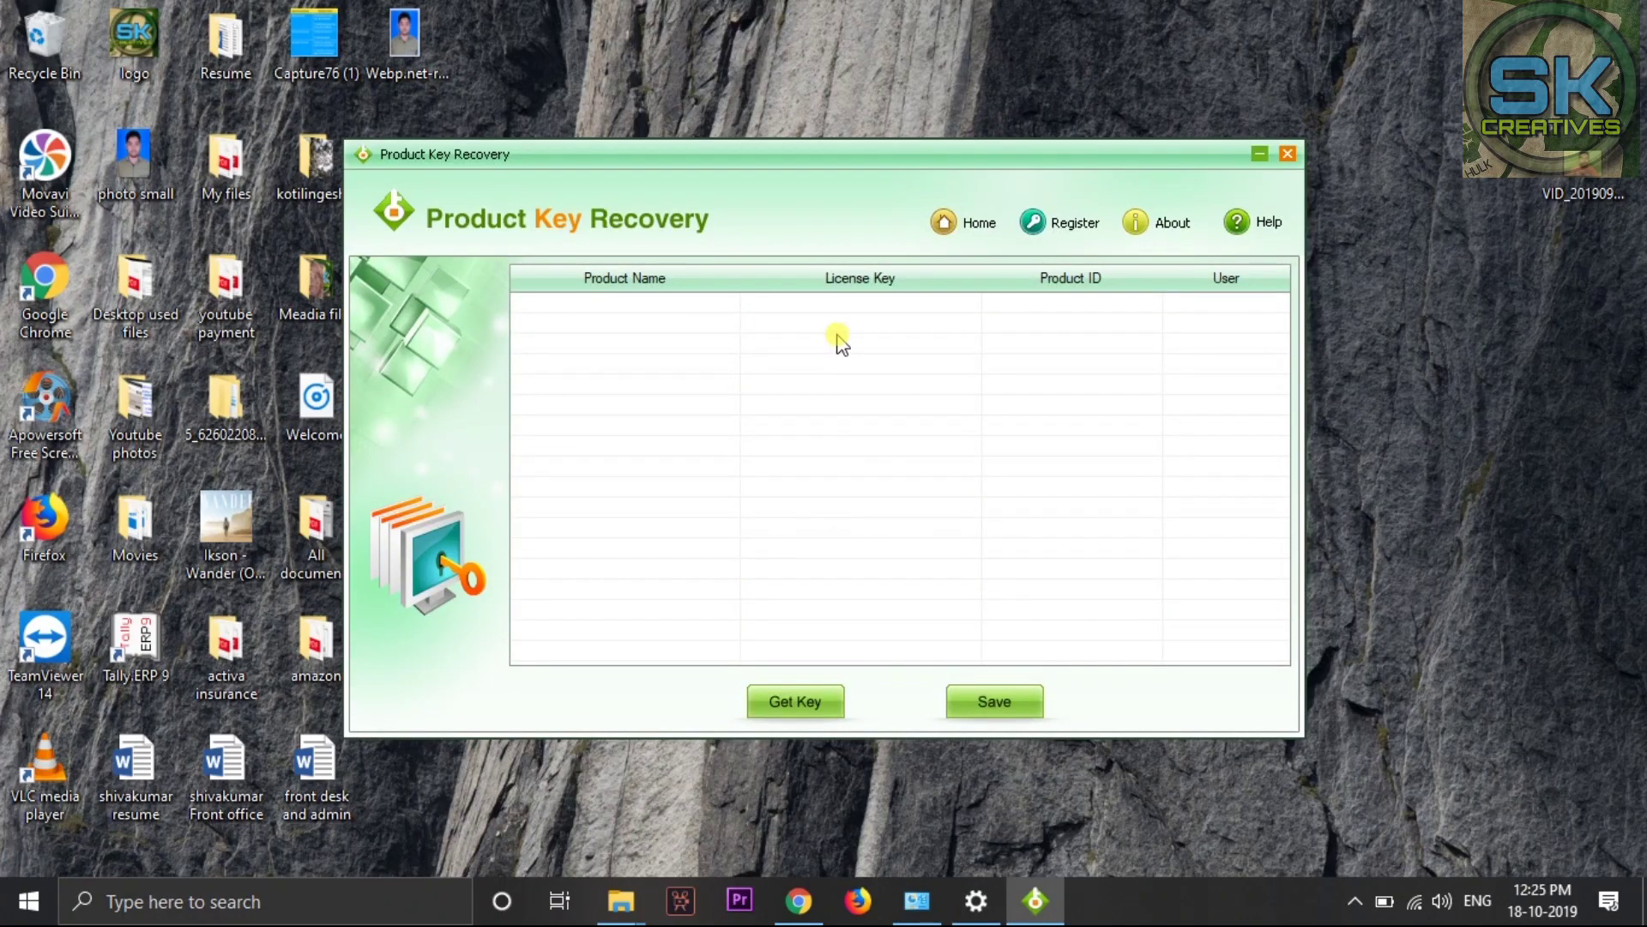
{"action": "left_click", "coordinate": [808, 695]}
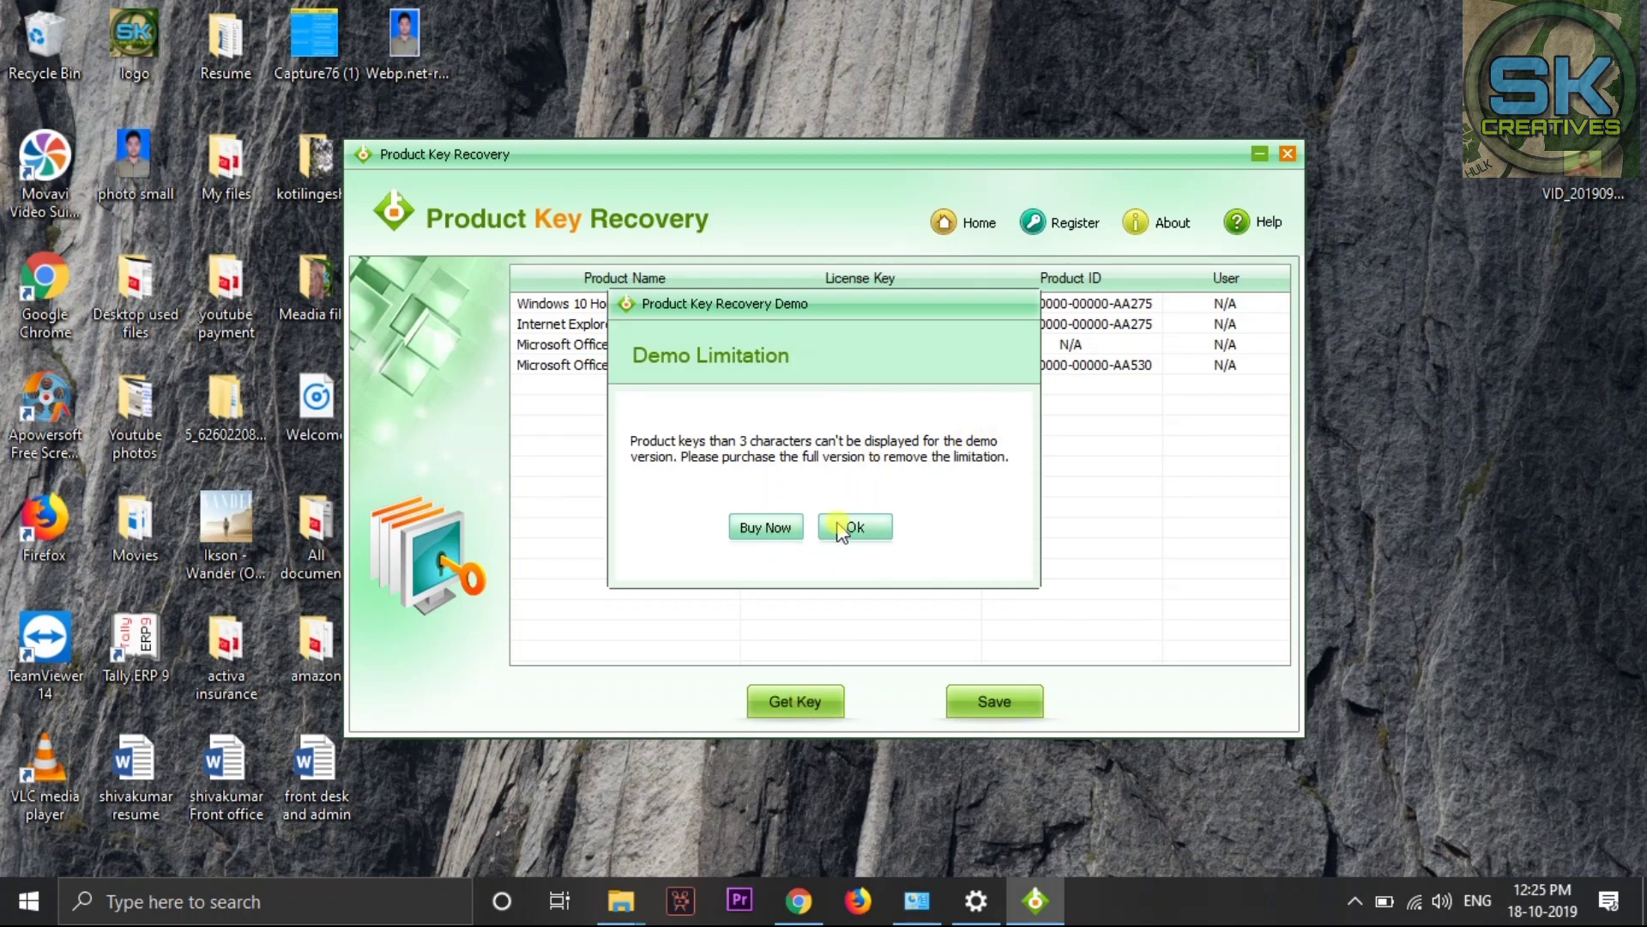
{"action": "left_click", "coordinate": [872, 542]}
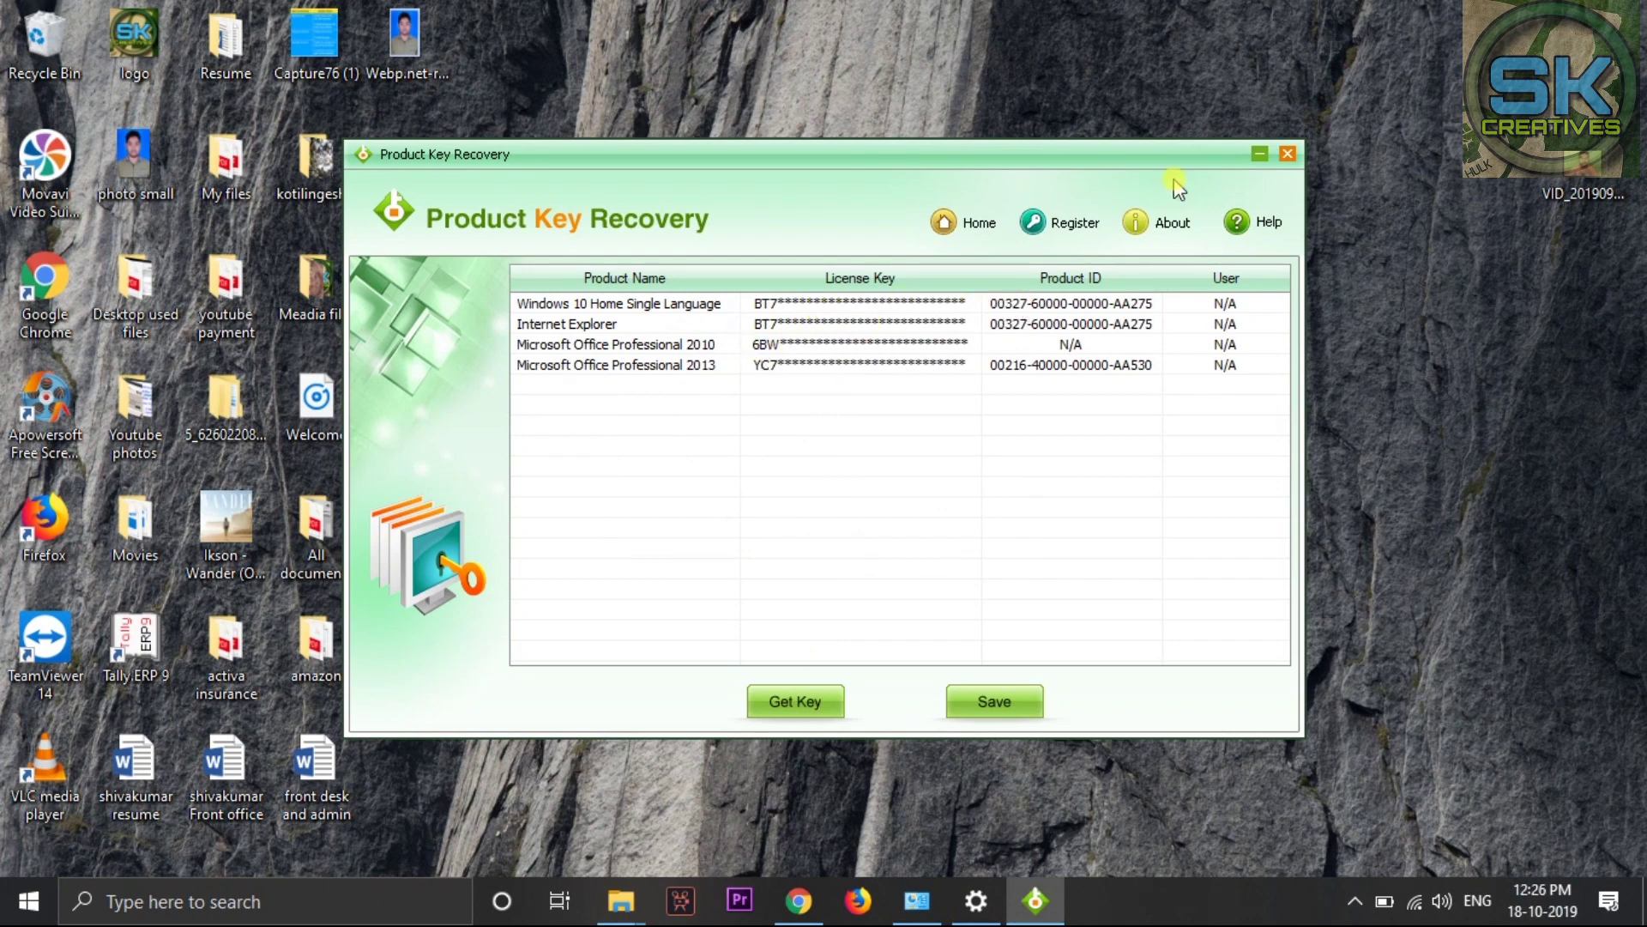
{"action": "left_click", "coordinate": [1289, 154]}
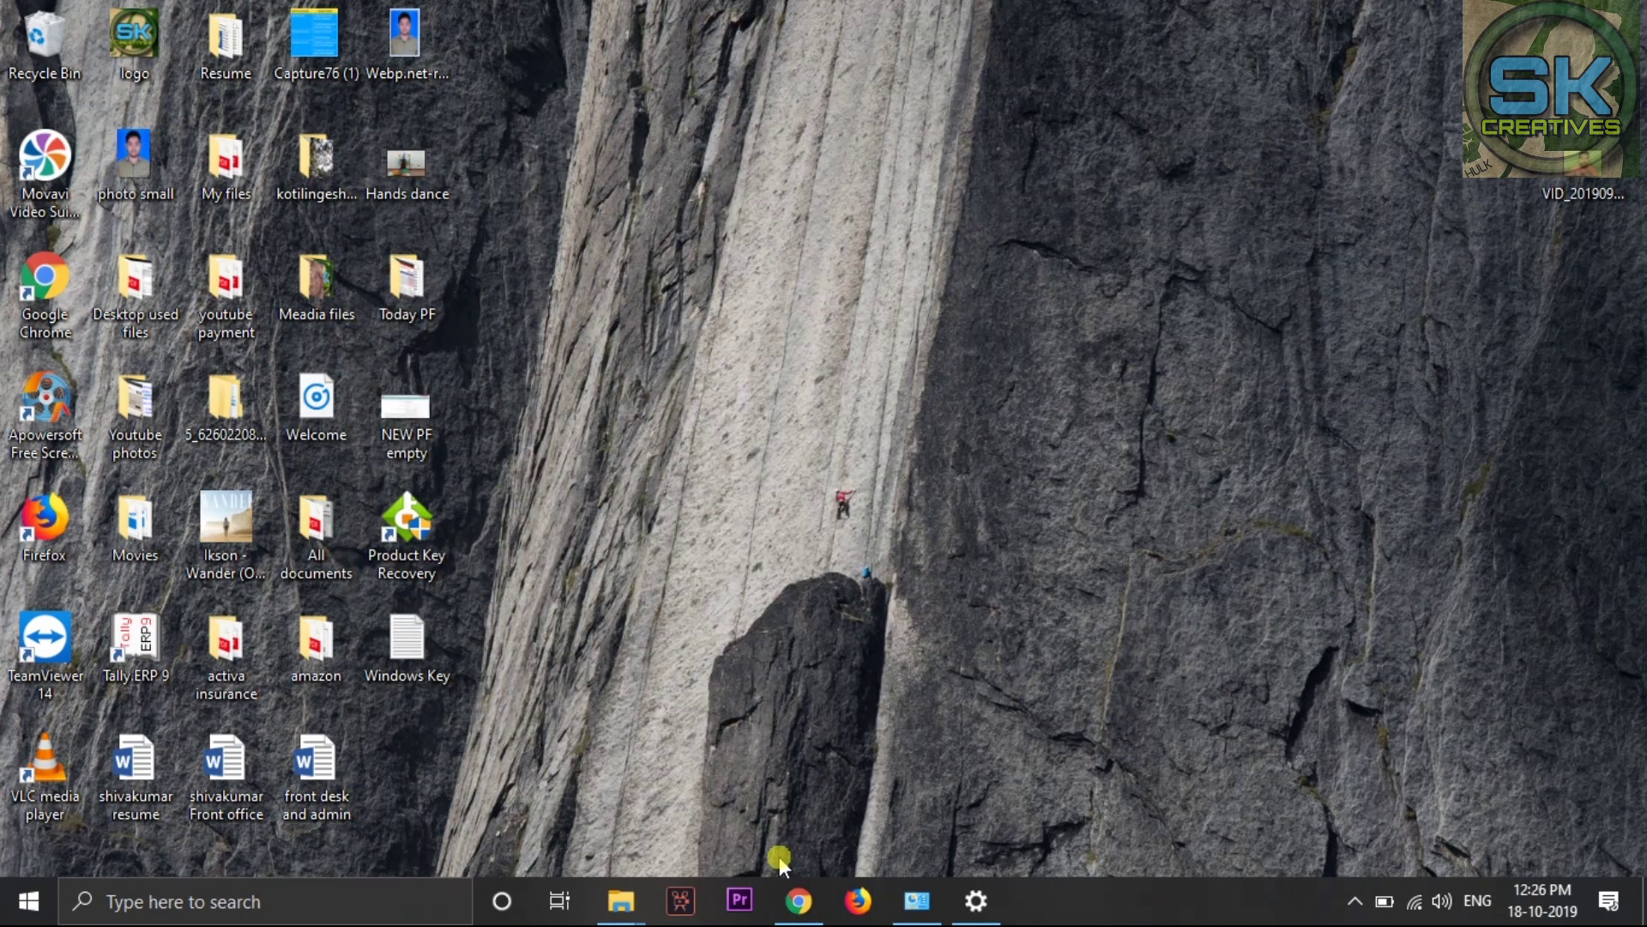
Switch to the File Explorer 'showke' search results window from the taskbar thumbnail.
{"action": "left_click", "coordinate": [620, 898]}
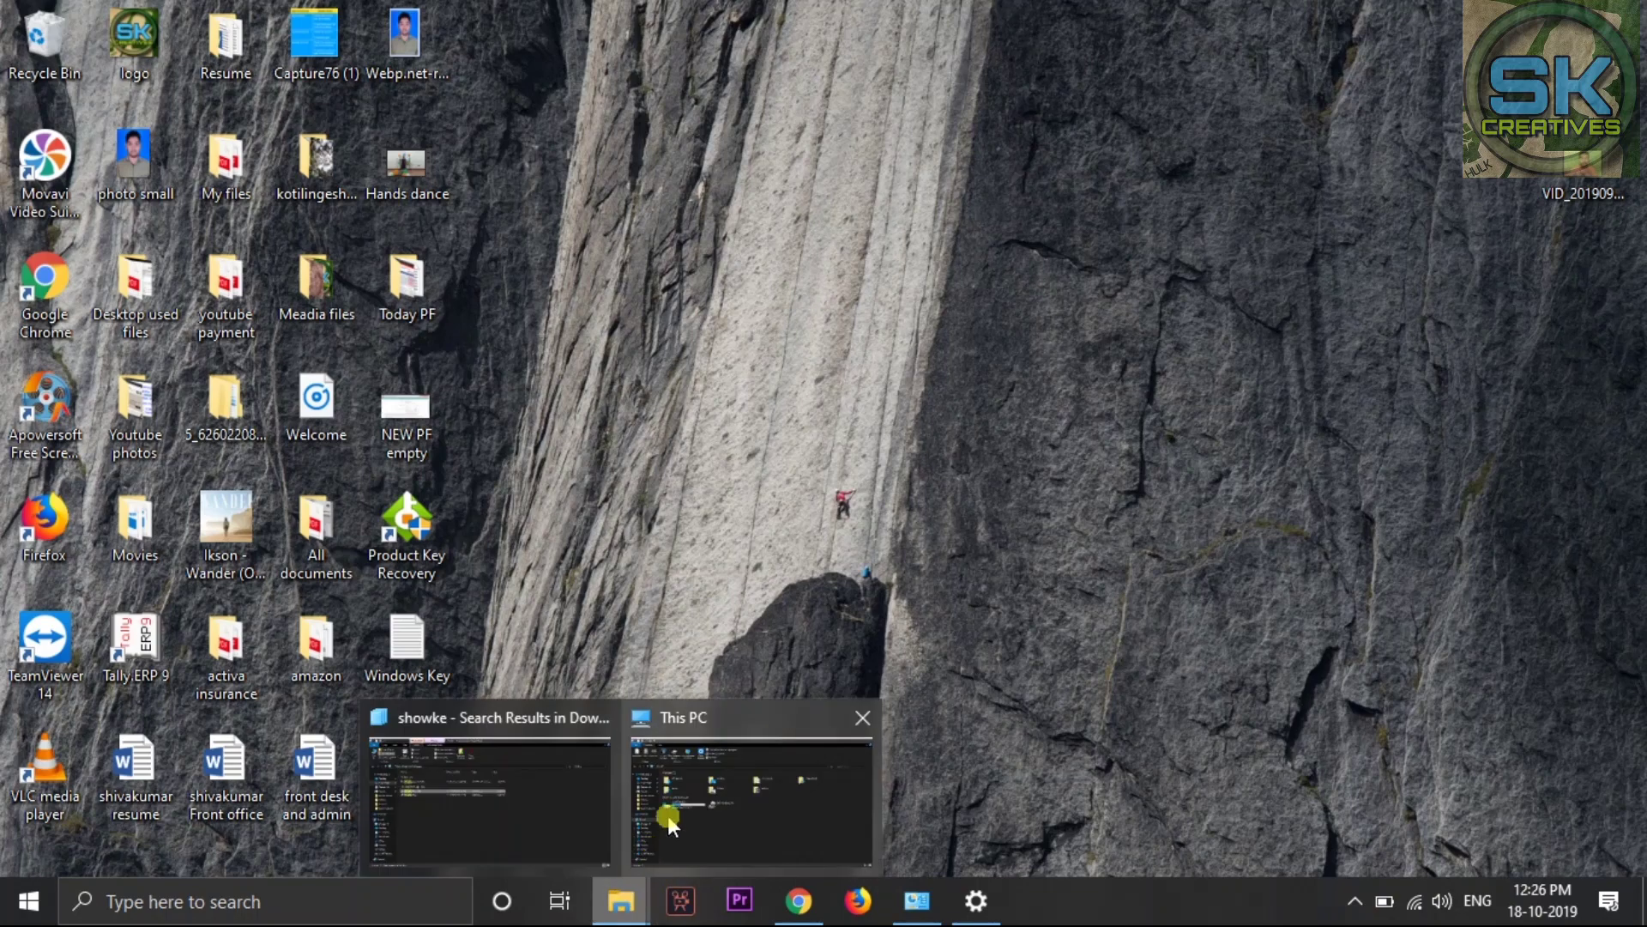
{"action": "left_click", "coordinate": [521, 808]}
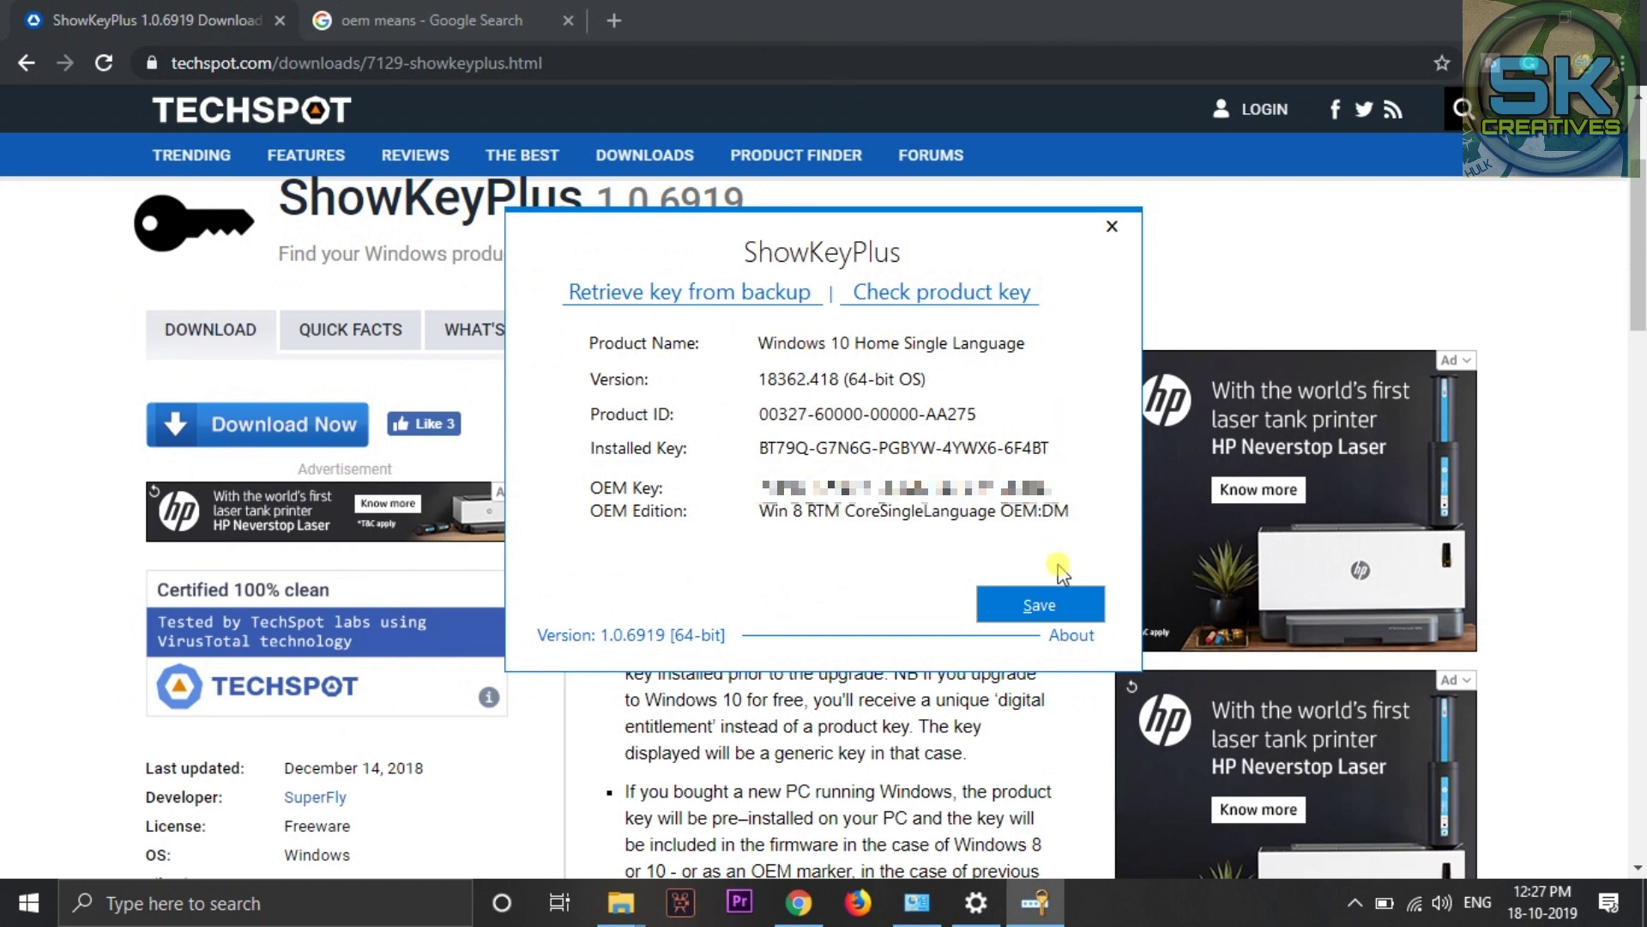
Save the ShowKeyPlus key report, close ShowKeyPlus, and minimize Chrome and File Explorer.
{"action": "left_click", "coordinate": [1026, 615]}
{"action": "left_click", "coordinate": [1105, 233]}
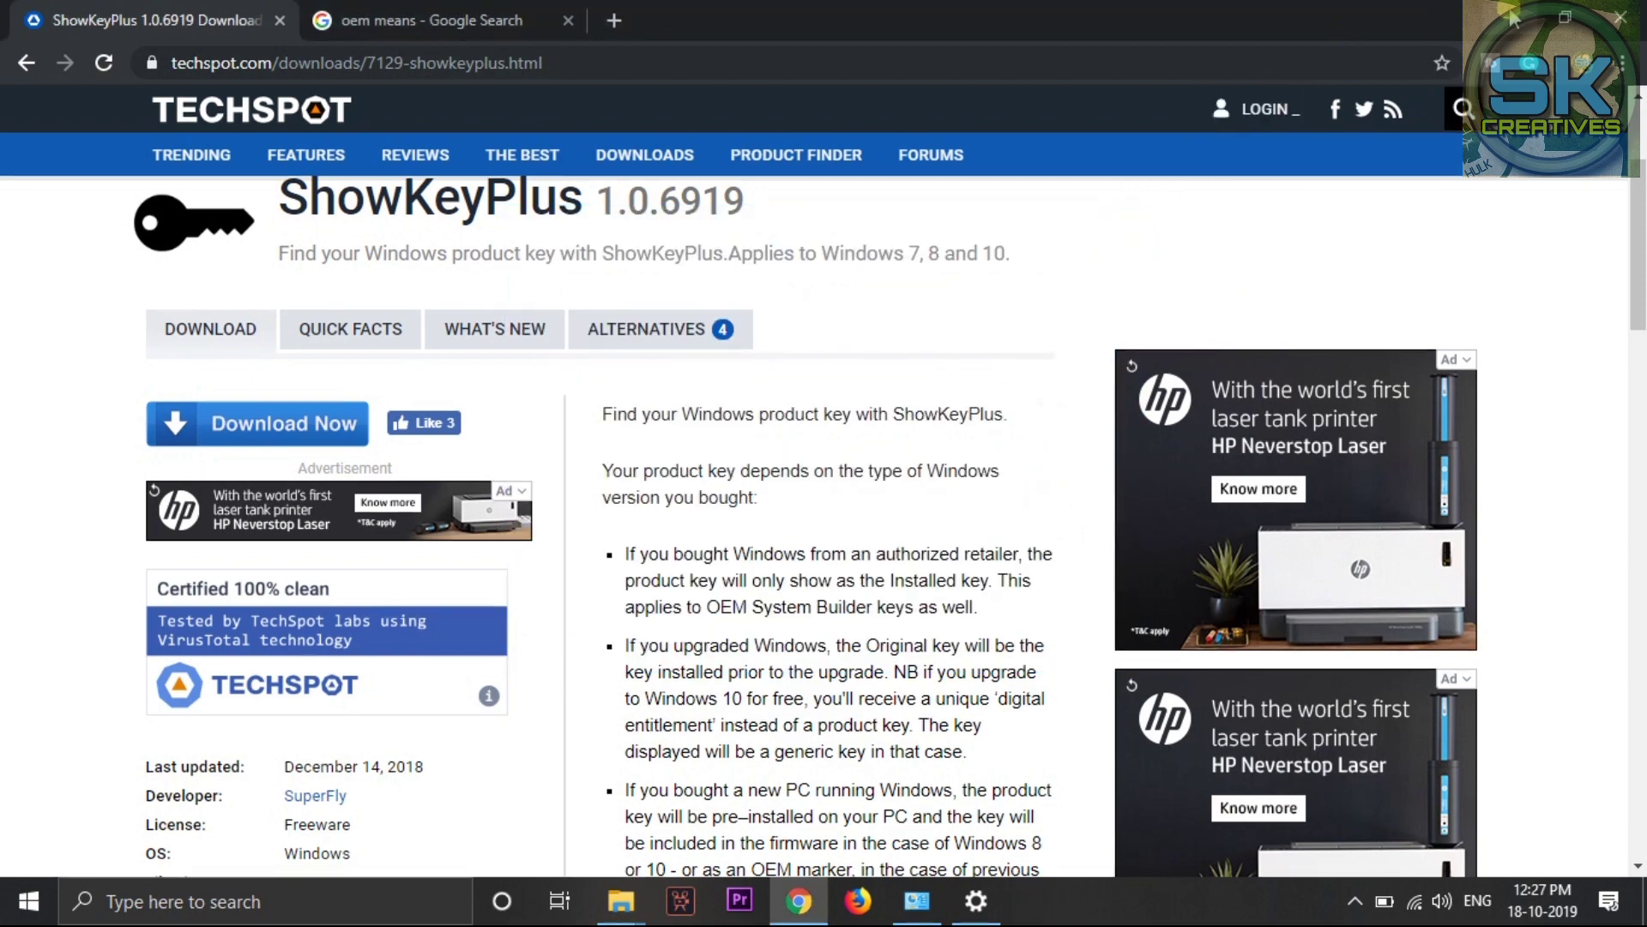
{"action": "left_click", "coordinate": [1514, 20]}
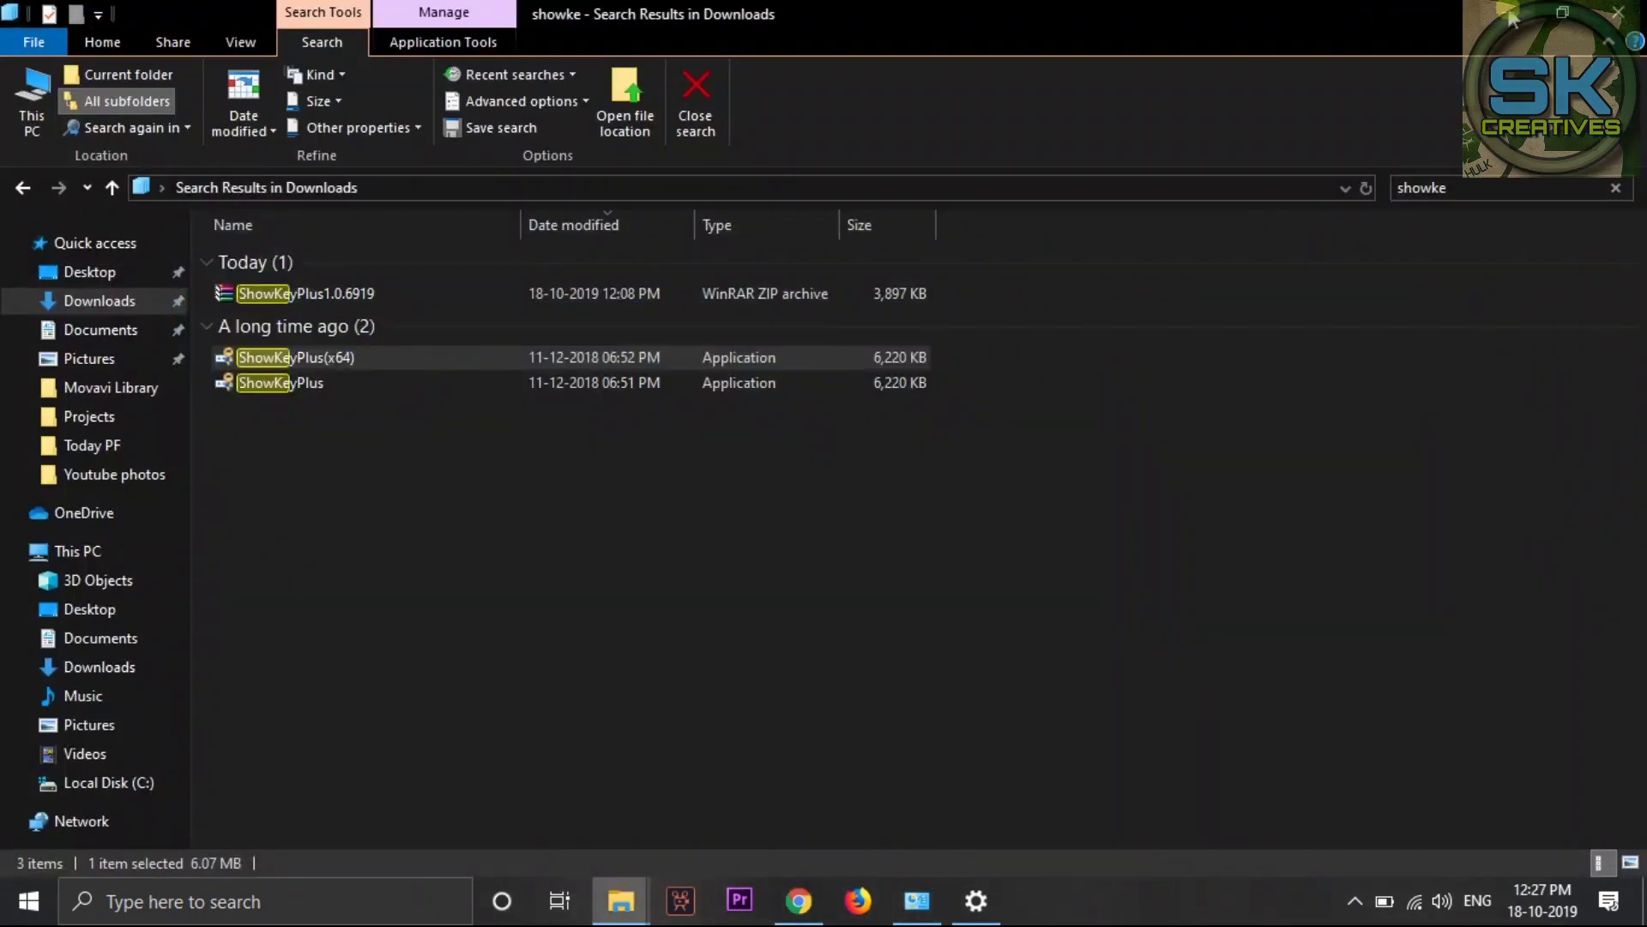
{"action": "left_click", "coordinate": [1503, 19]}
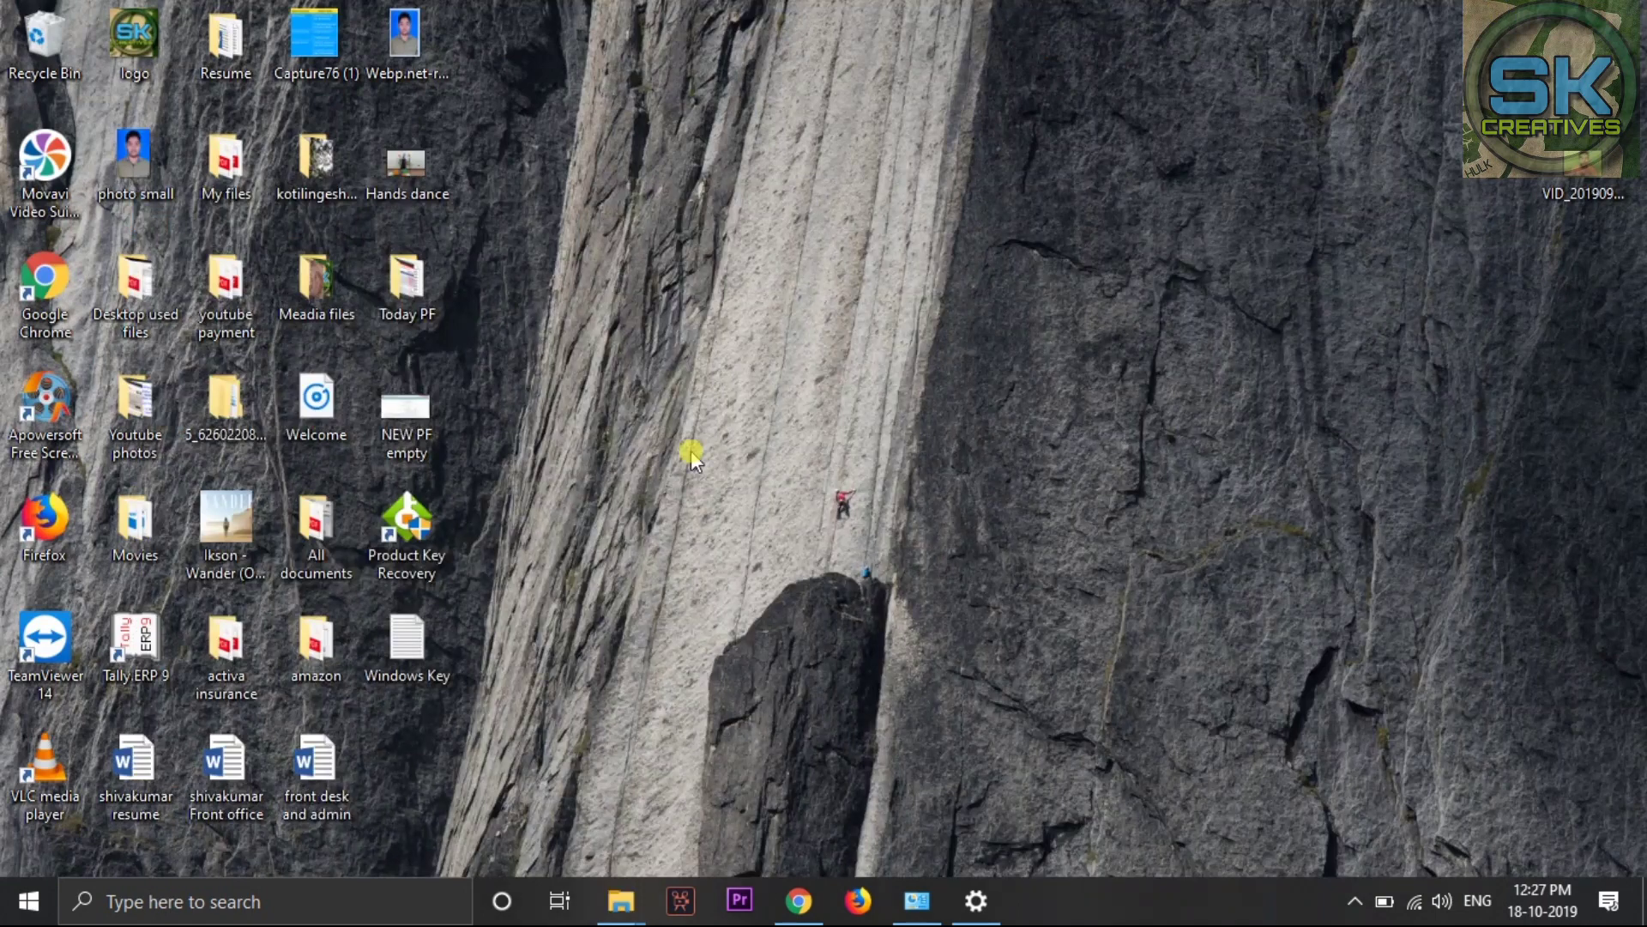
Open the desktop Windows Key file in Notepad and select the OEM Key value.
{"action": "left_click", "coordinate": [410, 624]}
{"action": "double_click", "coordinate": [409, 624]}
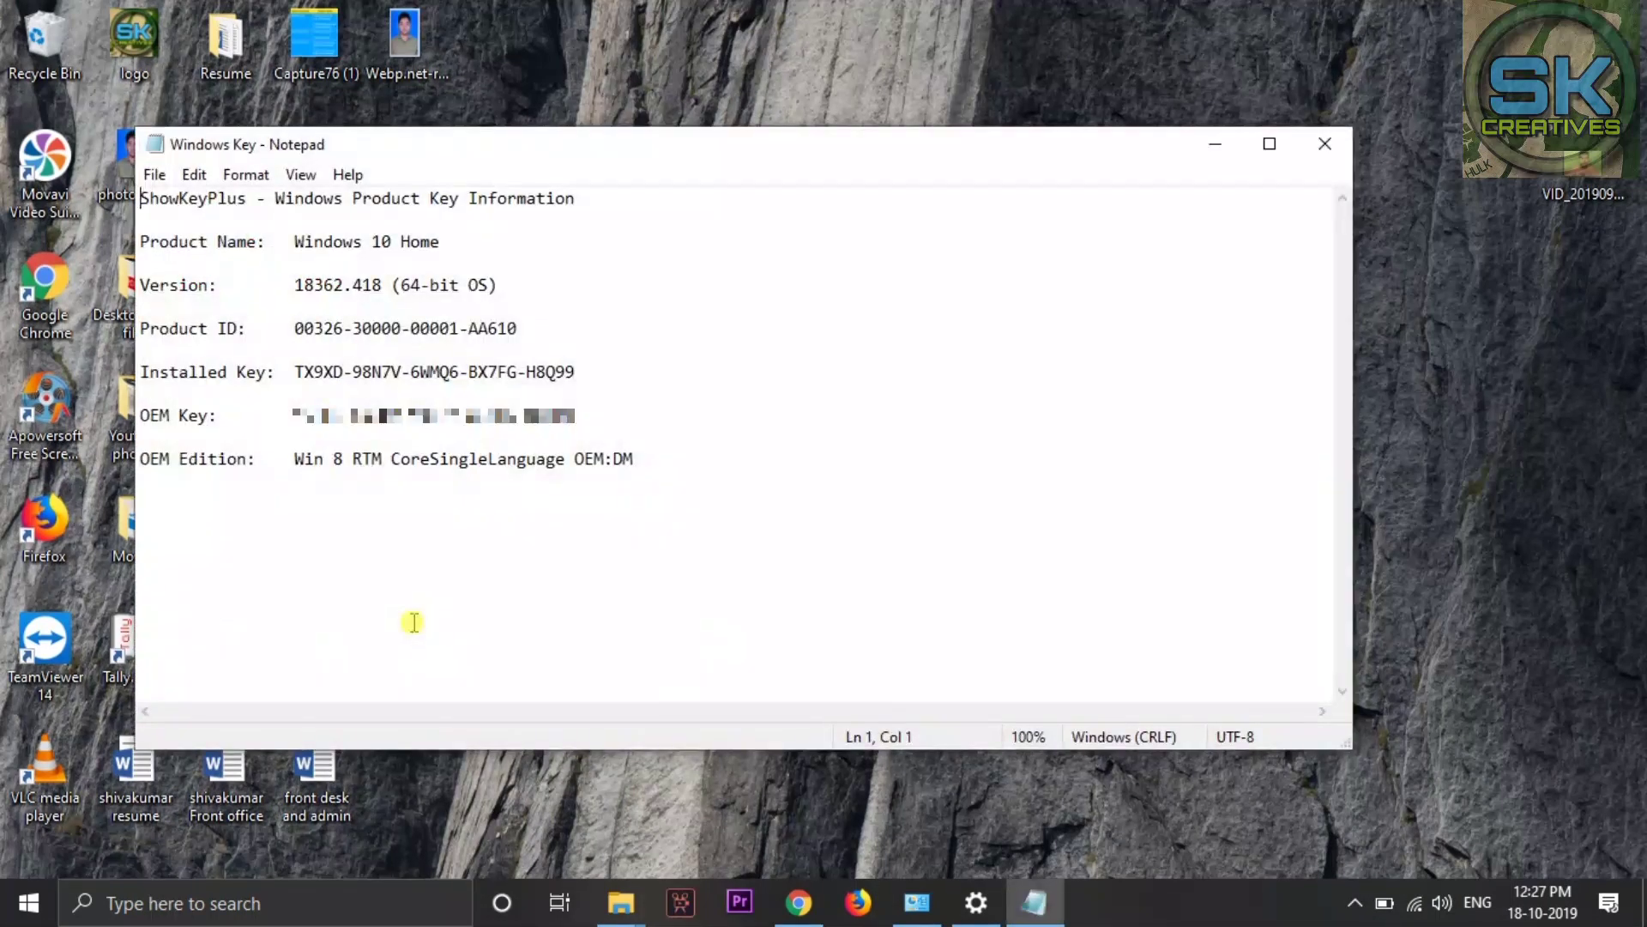
{"action": "left_click_drag", "start_coordinate": [294, 414], "coordinate": [586, 416]}
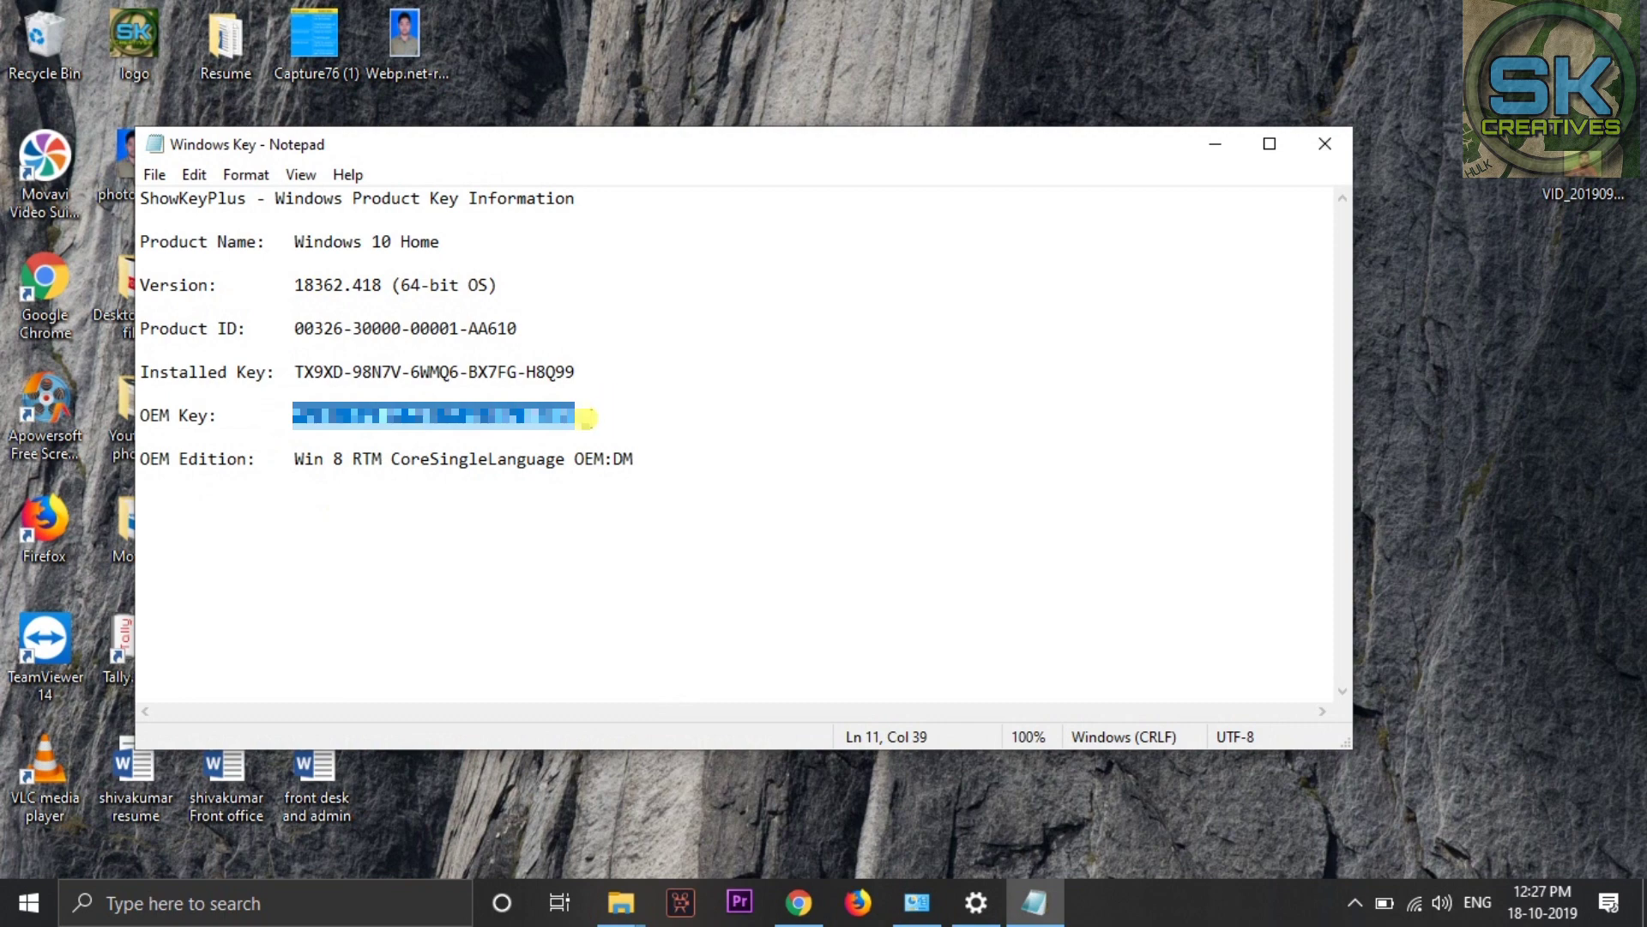
{"action": "left_click", "coordinate": [616, 416]}
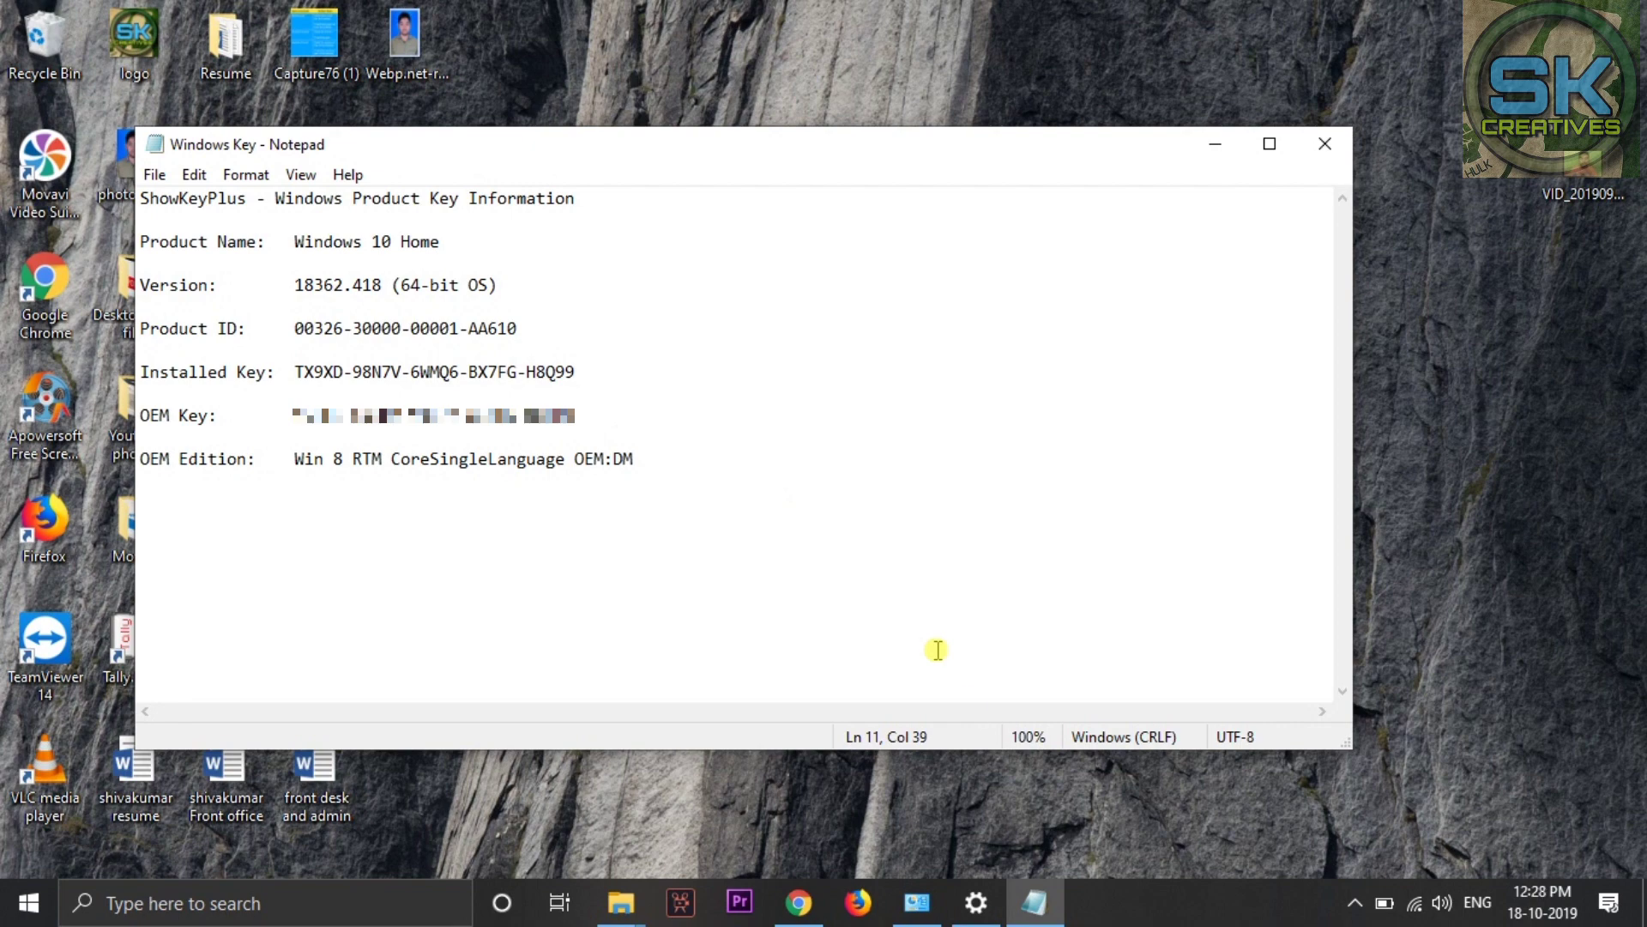
{"action": "left_click", "coordinate": [976, 902]}
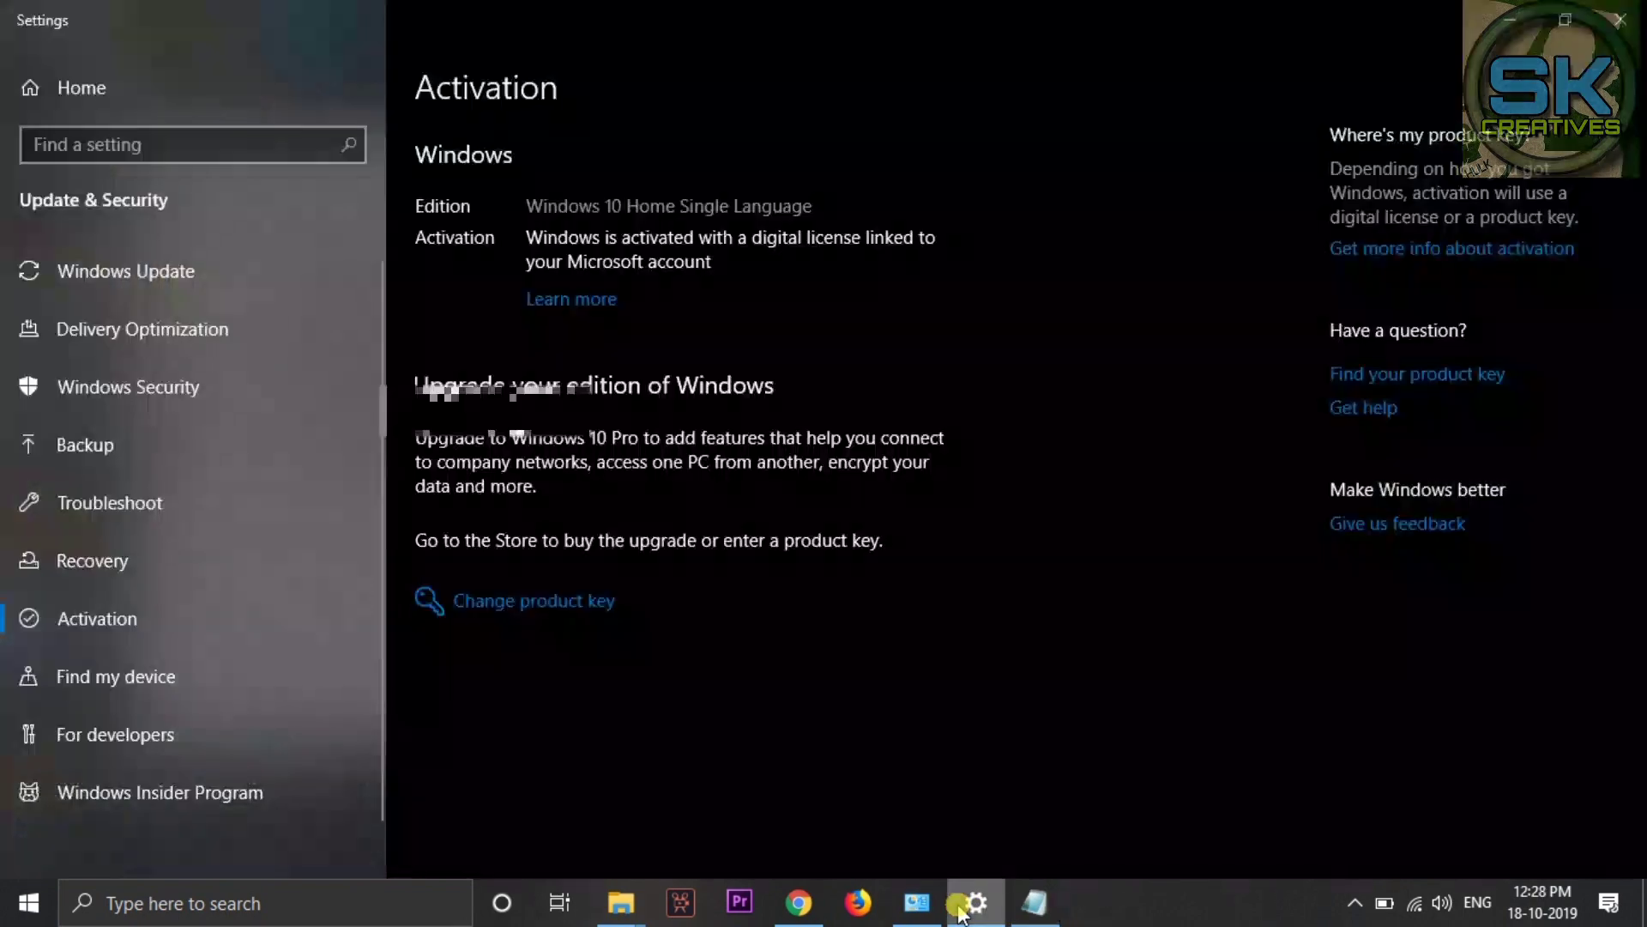
Paste the recovered OEM key into Change product key and activate Windows with it.
{"action": "left_click", "coordinate": [476, 612]}
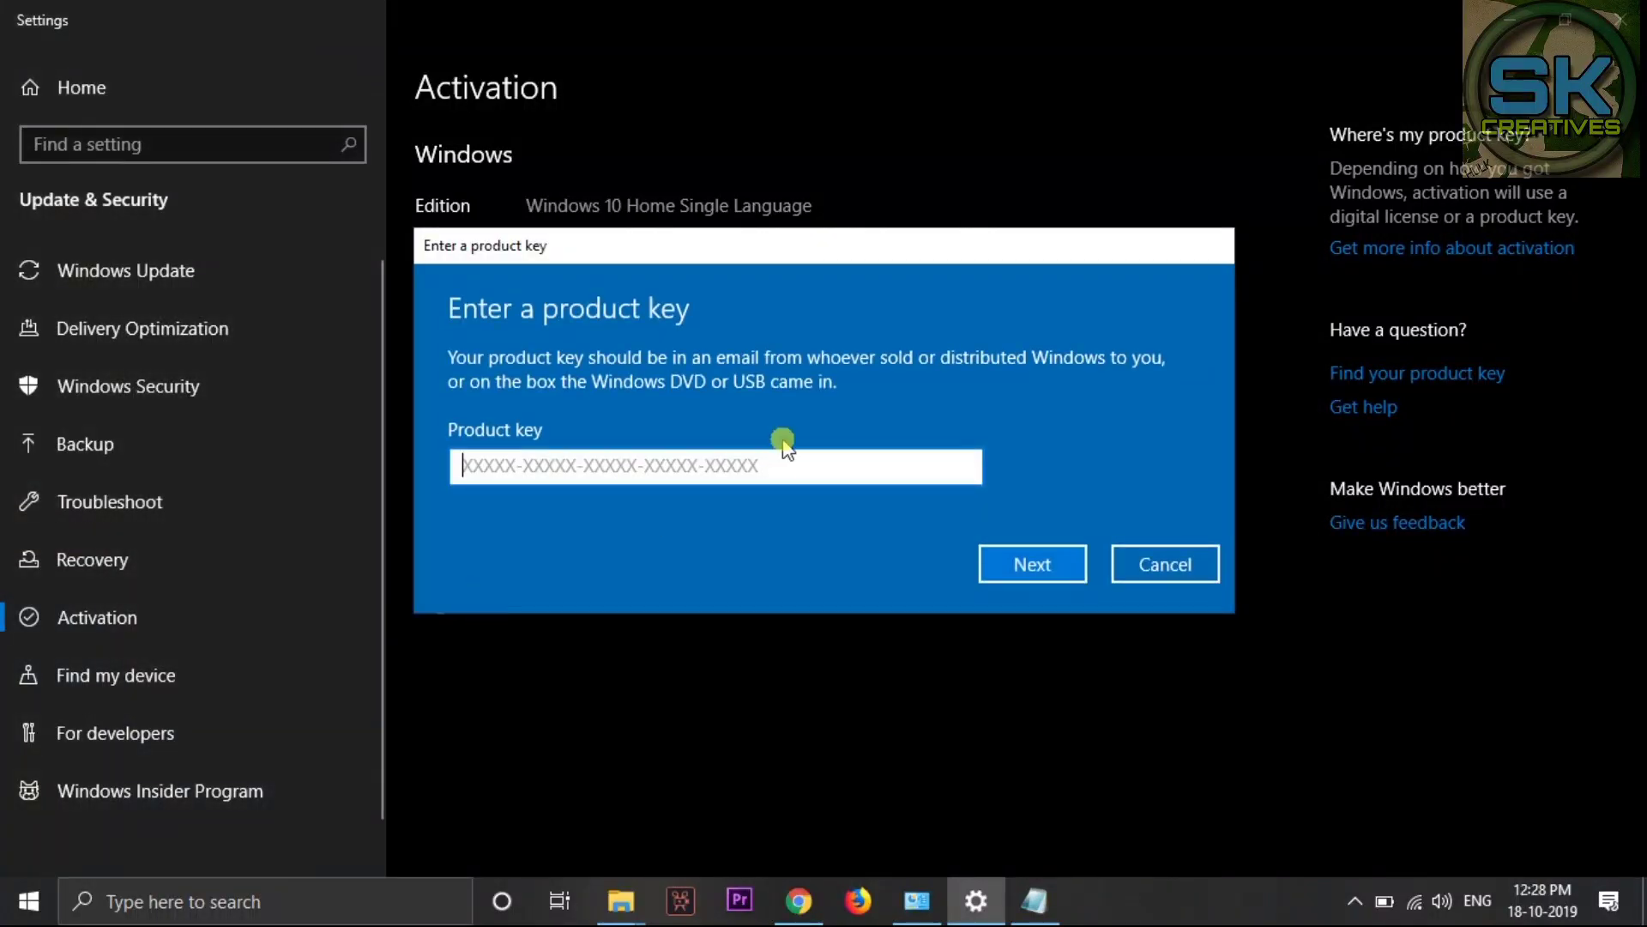
{"action": "key", "text": "ctrl+v"}
{"action": "left_click", "coordinate": [1038, 578]}
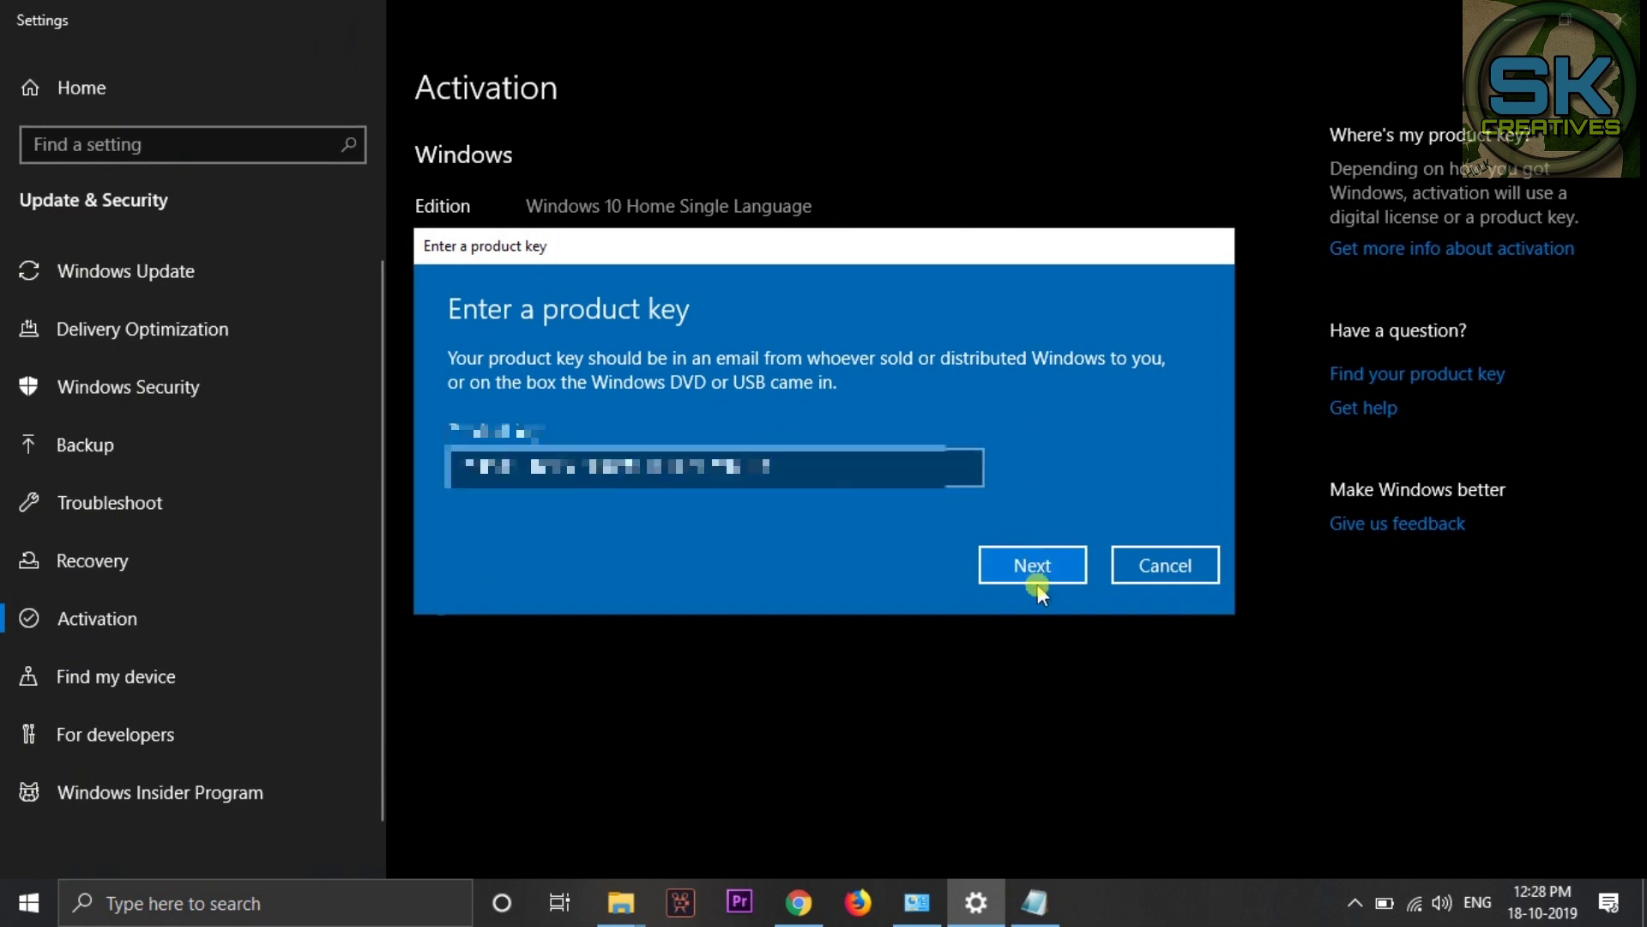
{"action": "left_click", "coordinate": [1037, 574]}
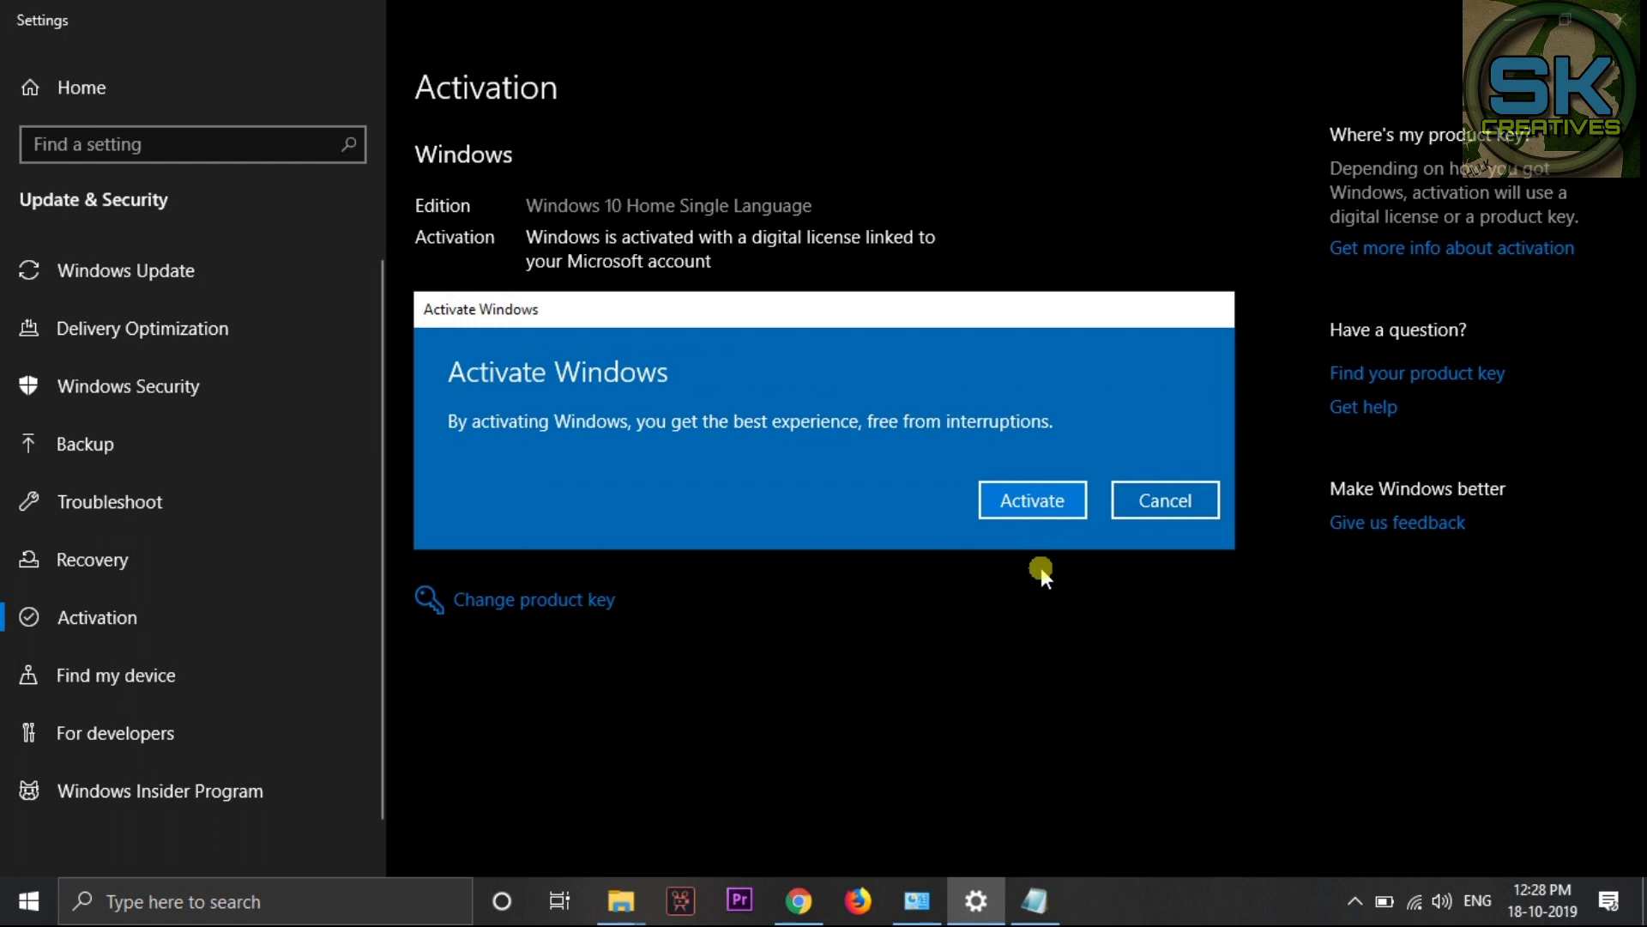
{"action": "left_click", "coordinate": [1044, 500]}
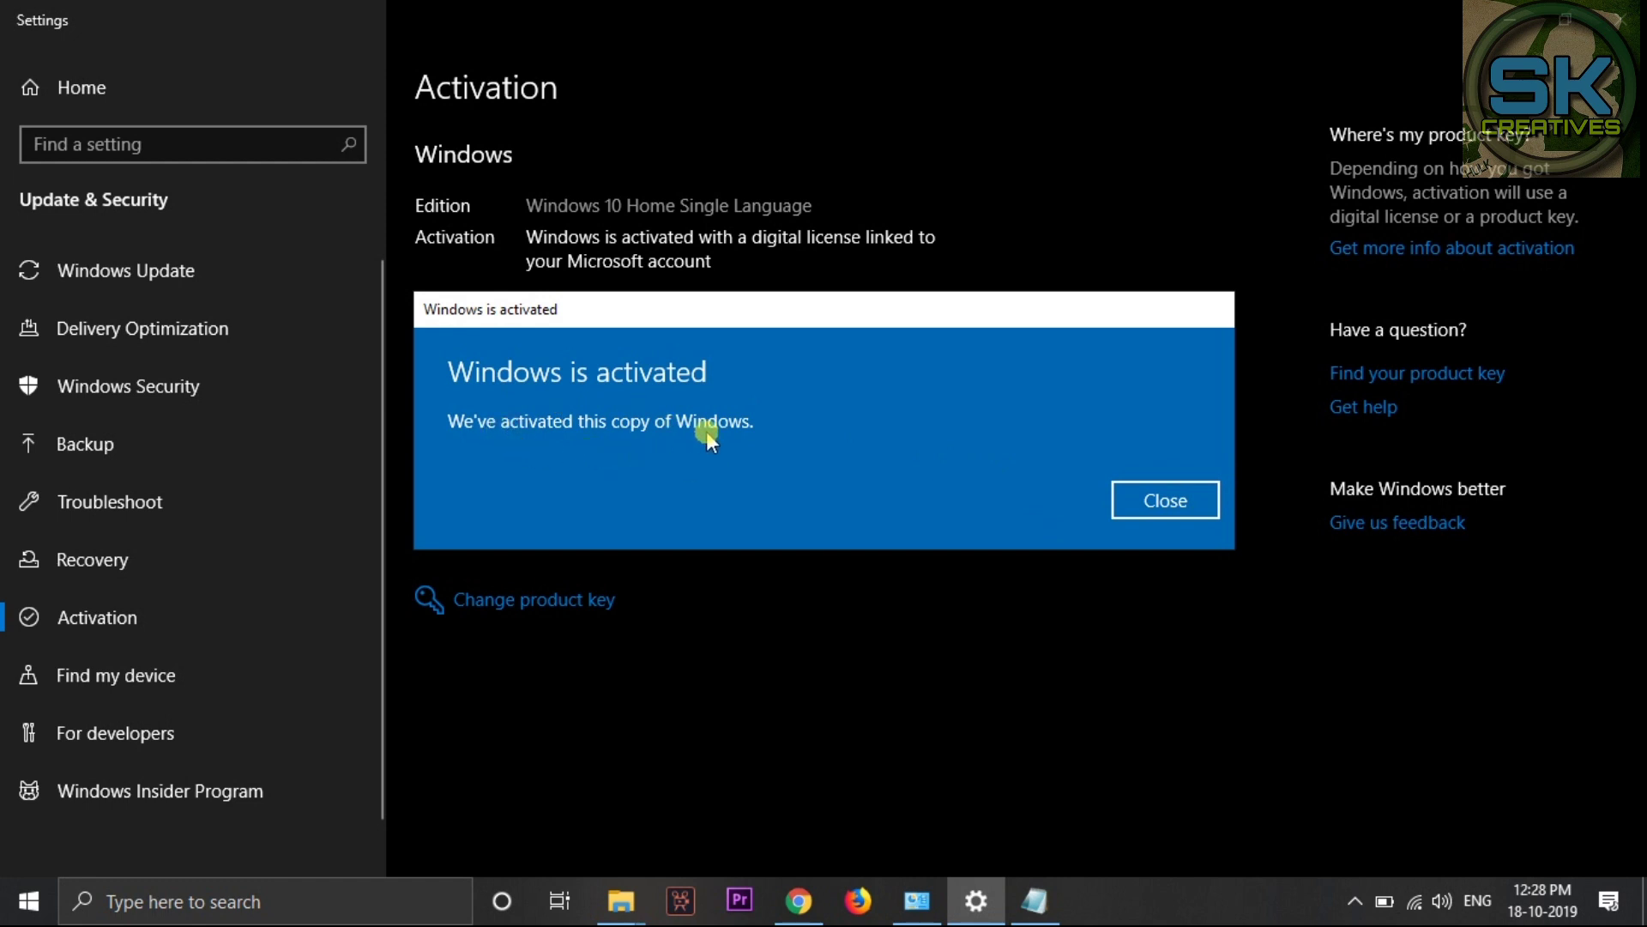
{"action": "left_click", "coordinate": [1192, 502]}
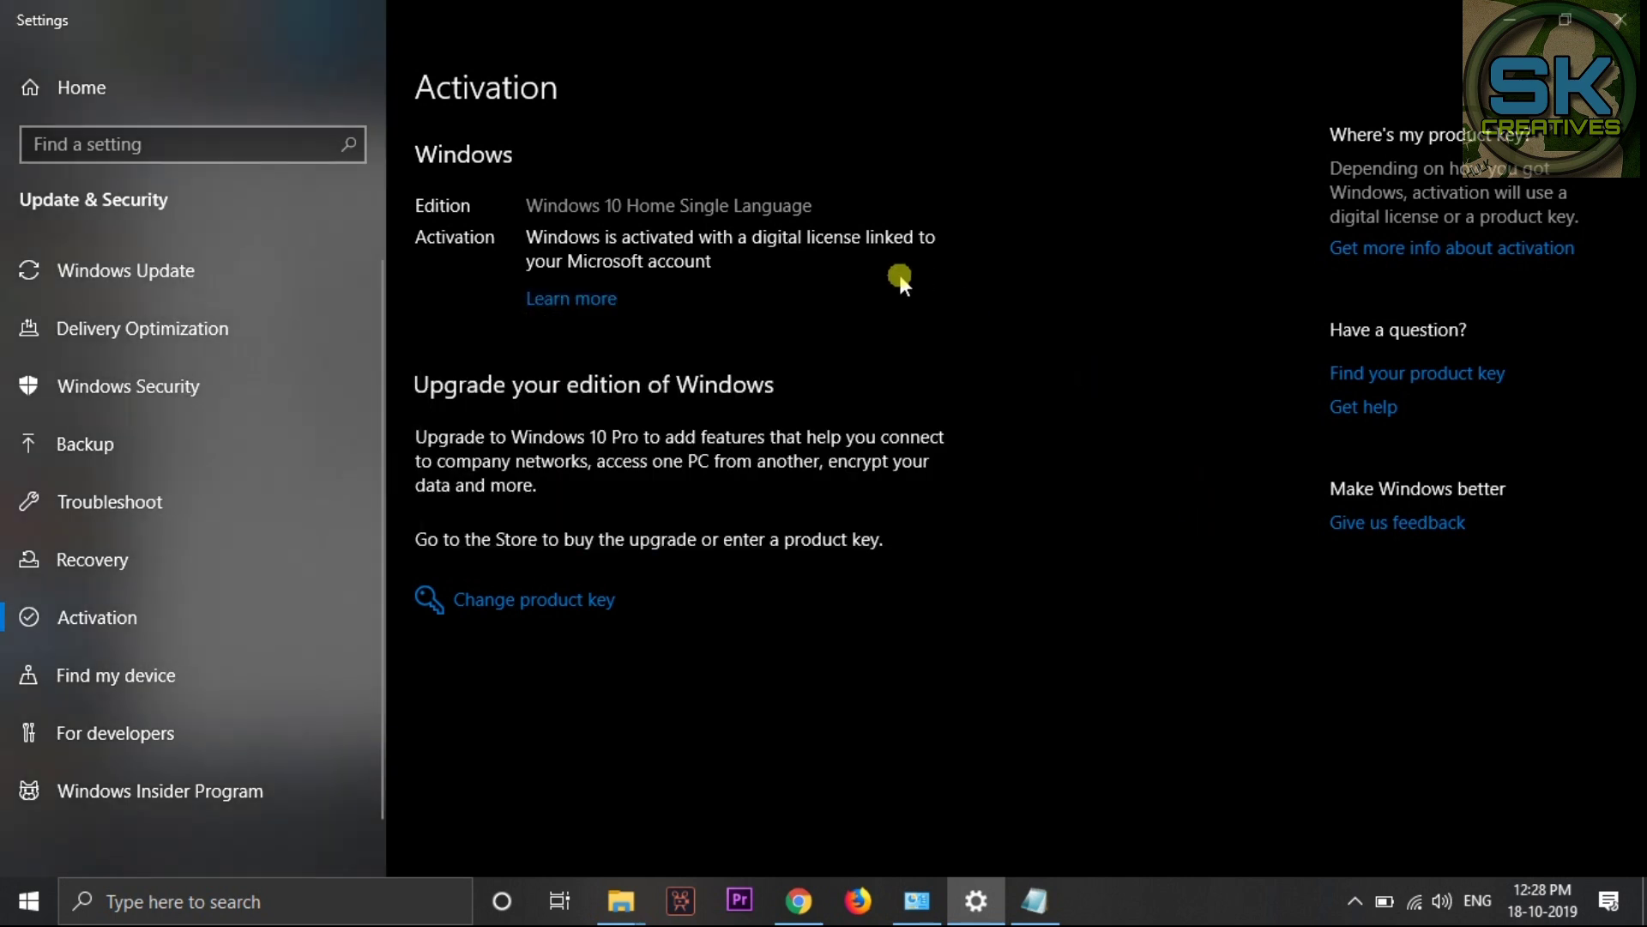